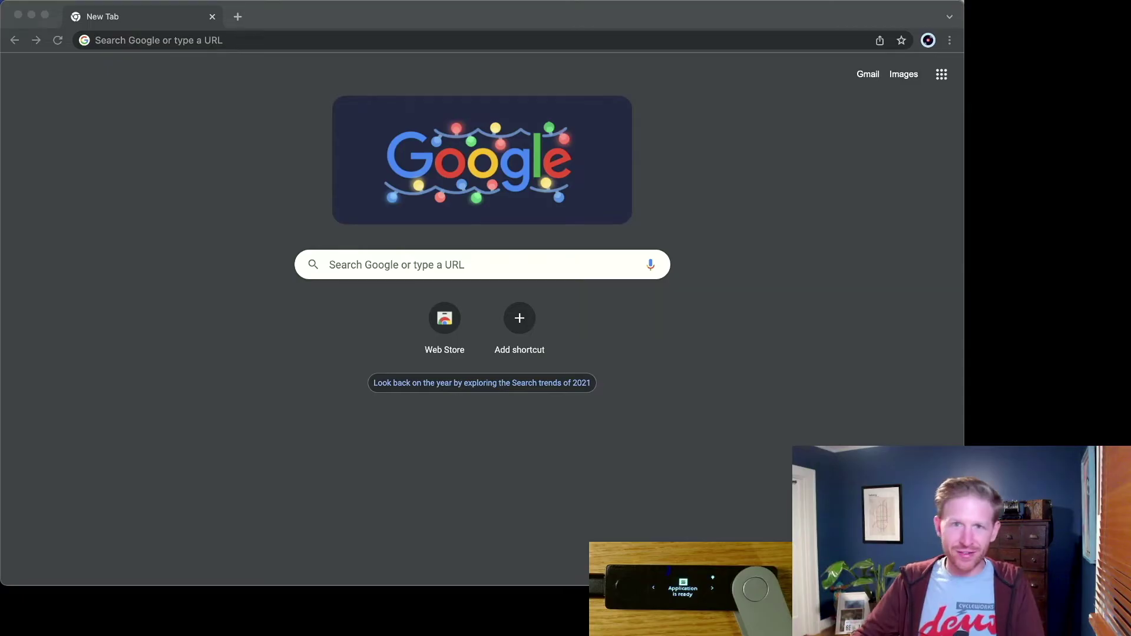
Search for 'phantom wallet' in Chrome and open the official phantom.app website
click(301, 45)
click(301, 45)
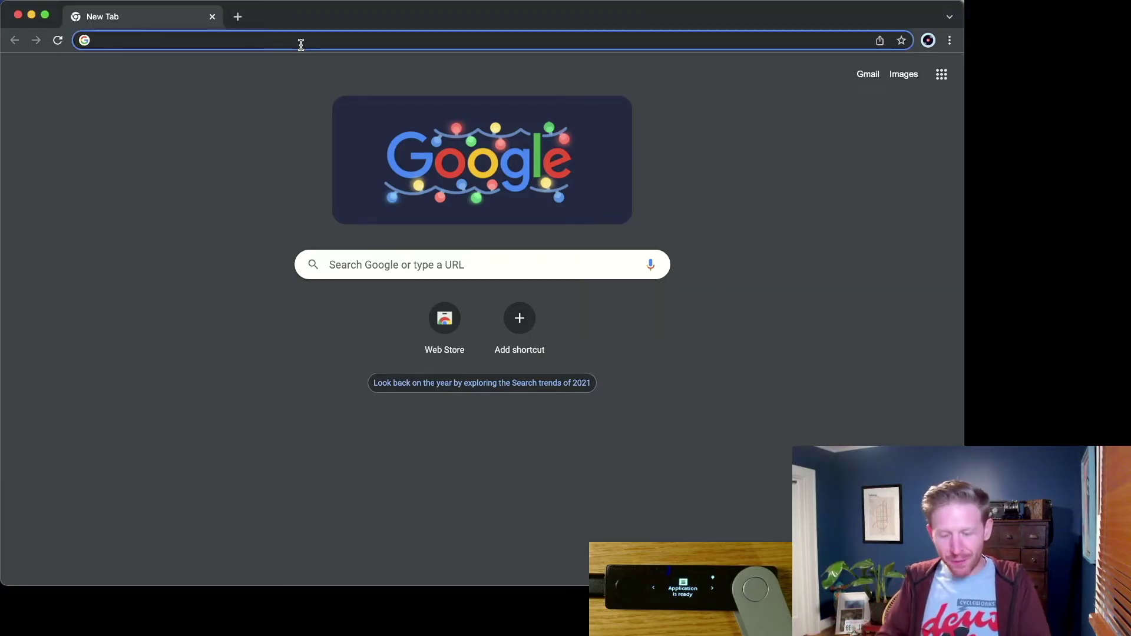
text(ph)
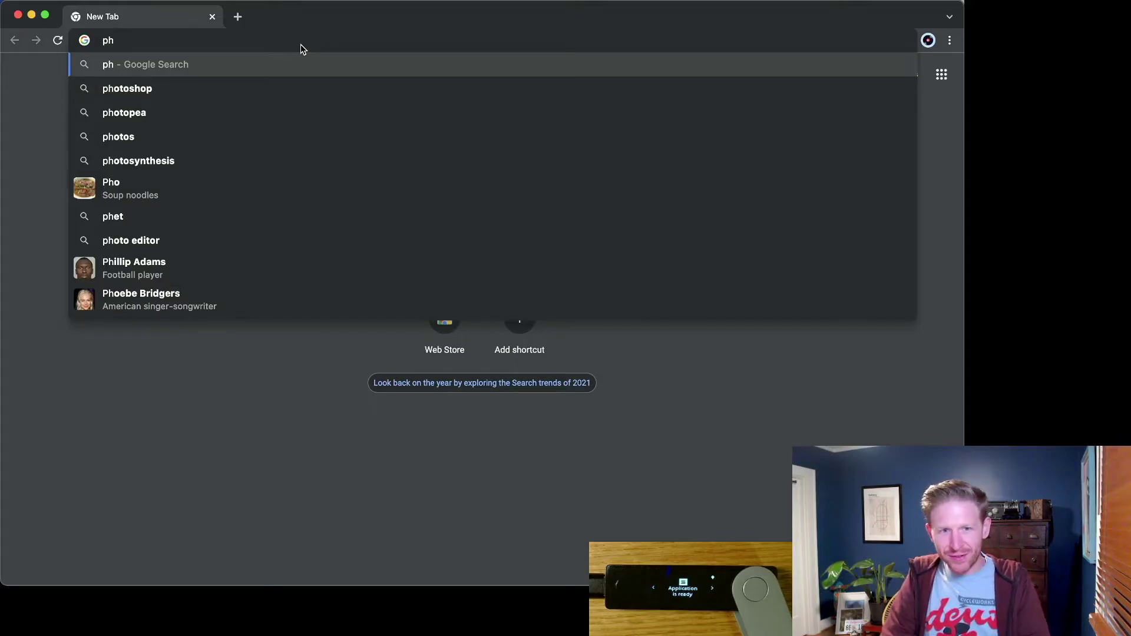
text(an)
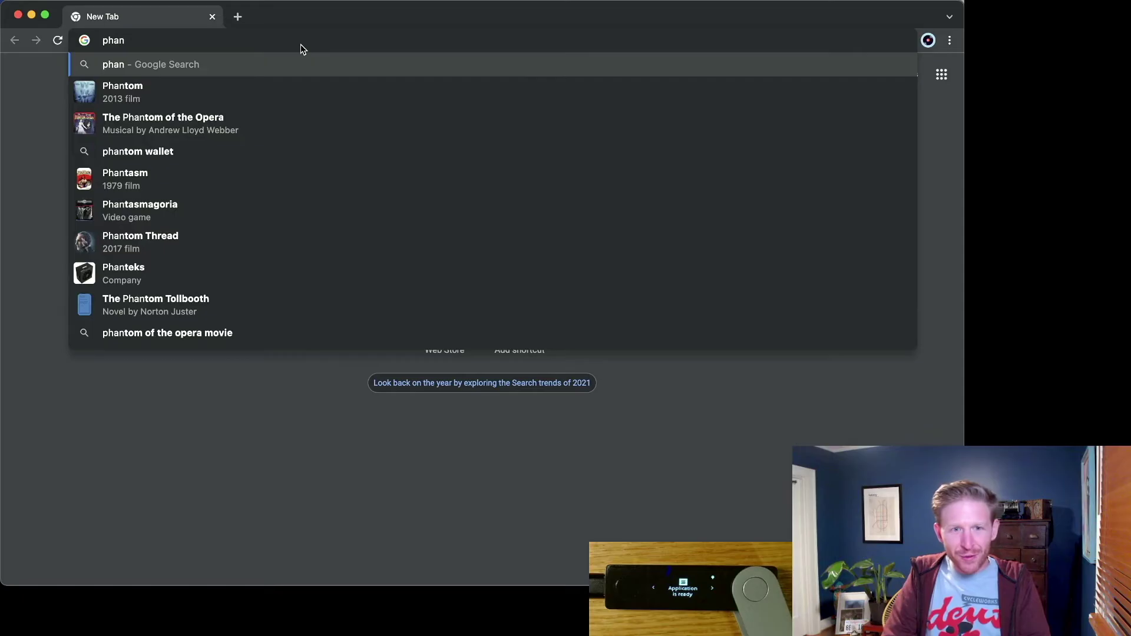
text(tom wal)
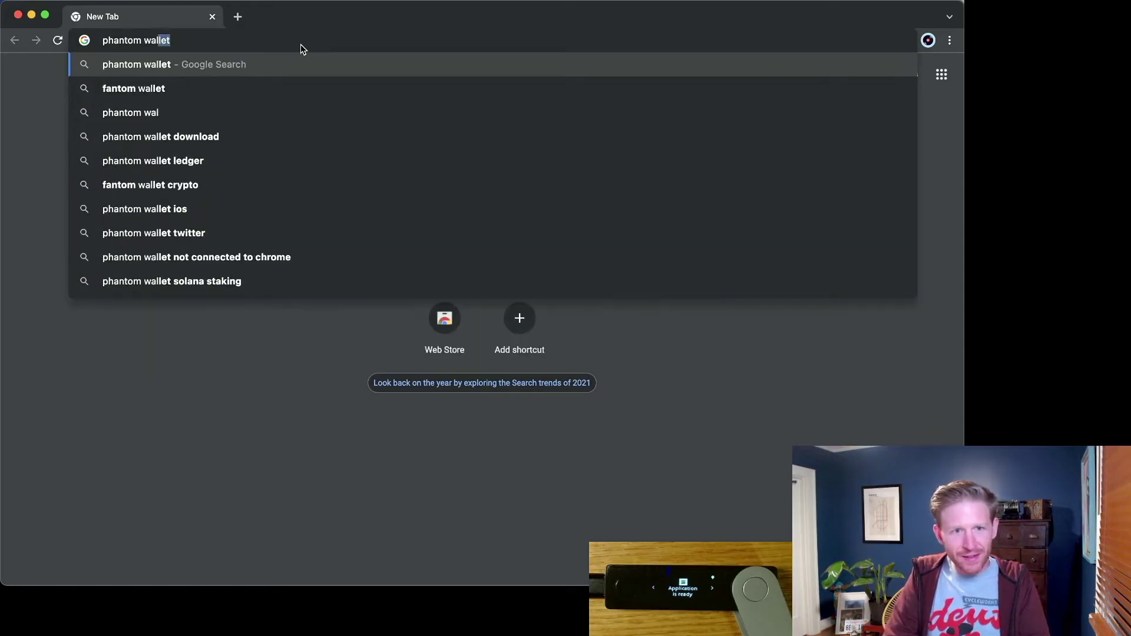
key(Return)
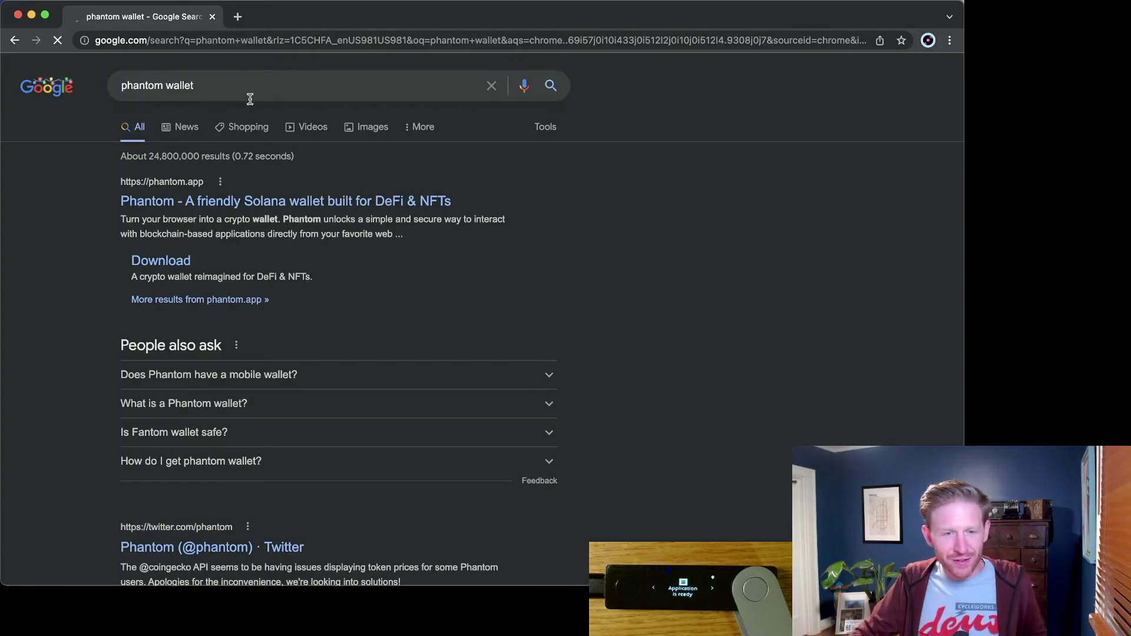
click(220, 203)
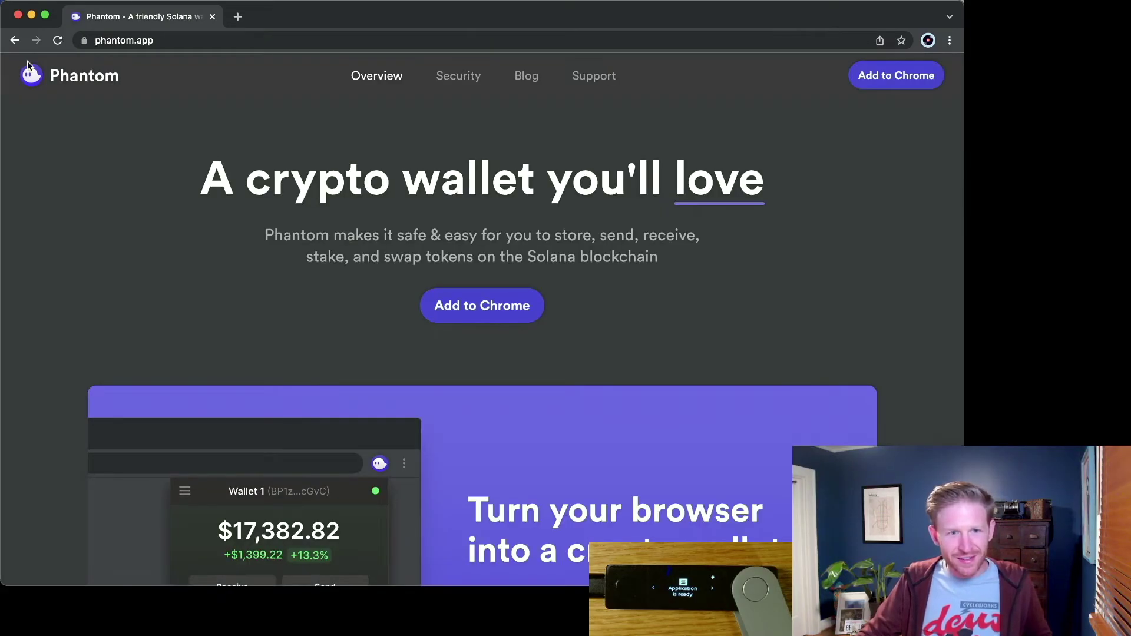
scroll(230, 112, down, 1)
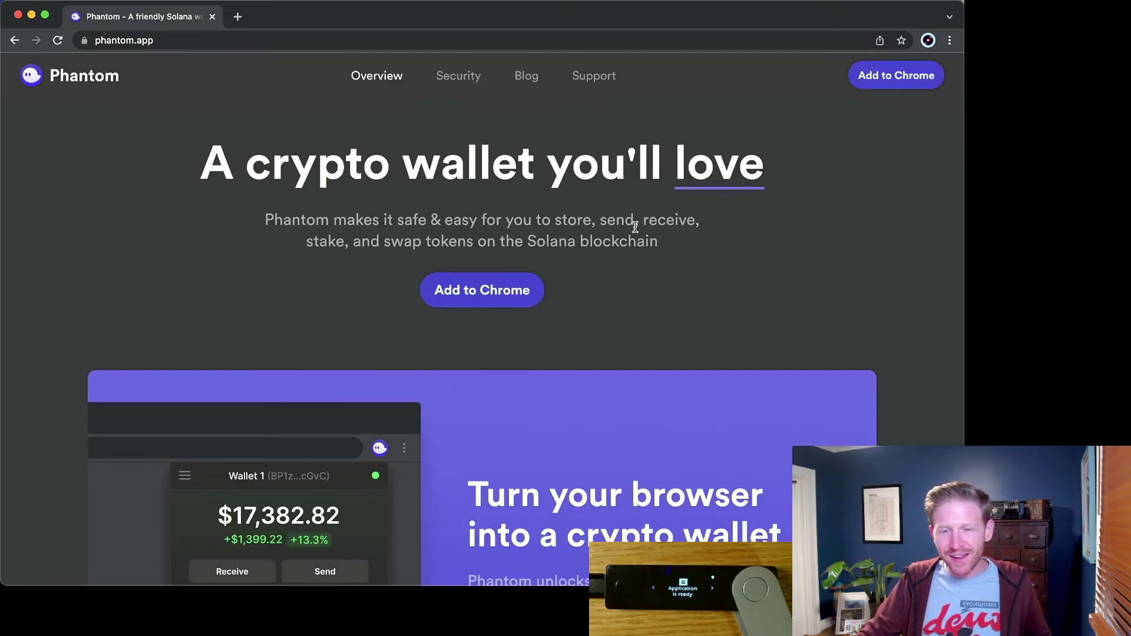
Add the Phantom extension to Chrome from its Web Store listing
click(494, 284)
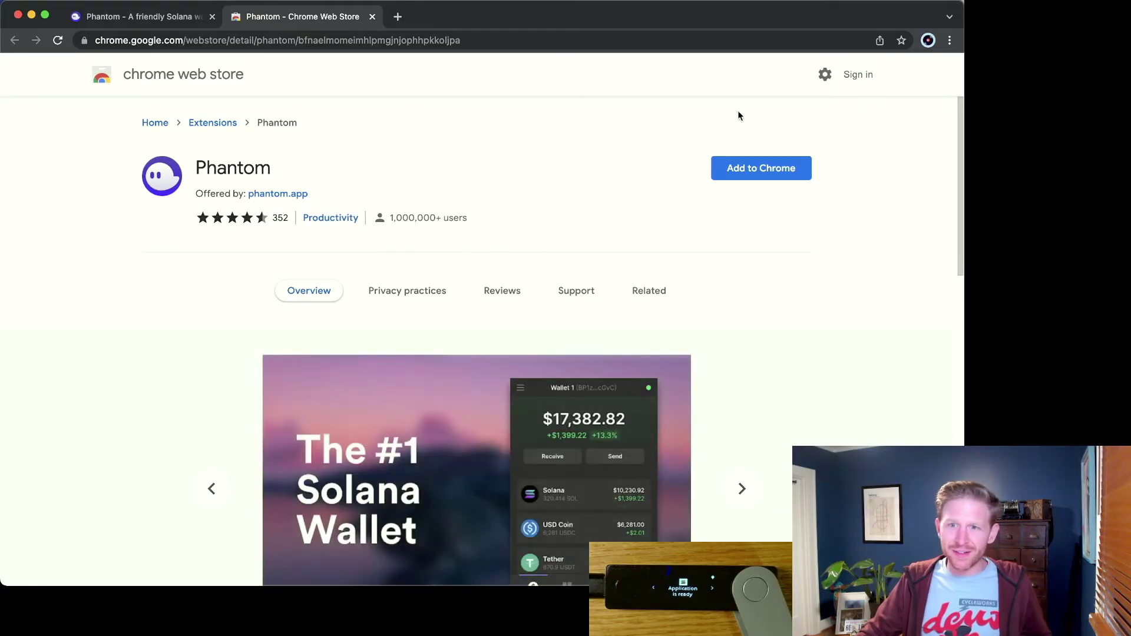
click(732, 176)
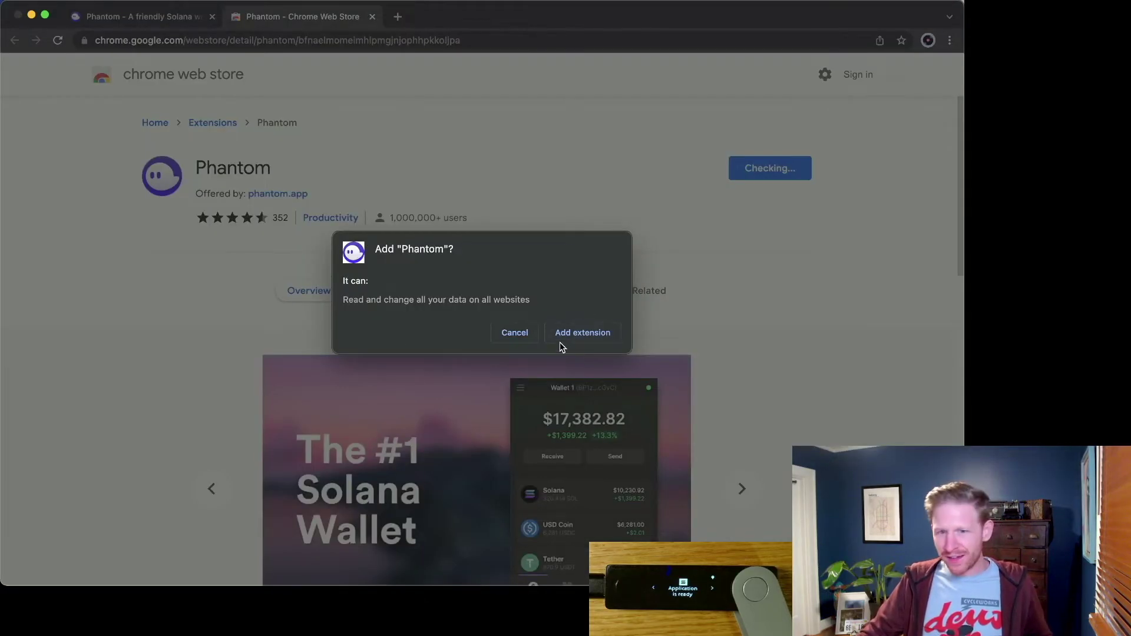
click(561, 338)
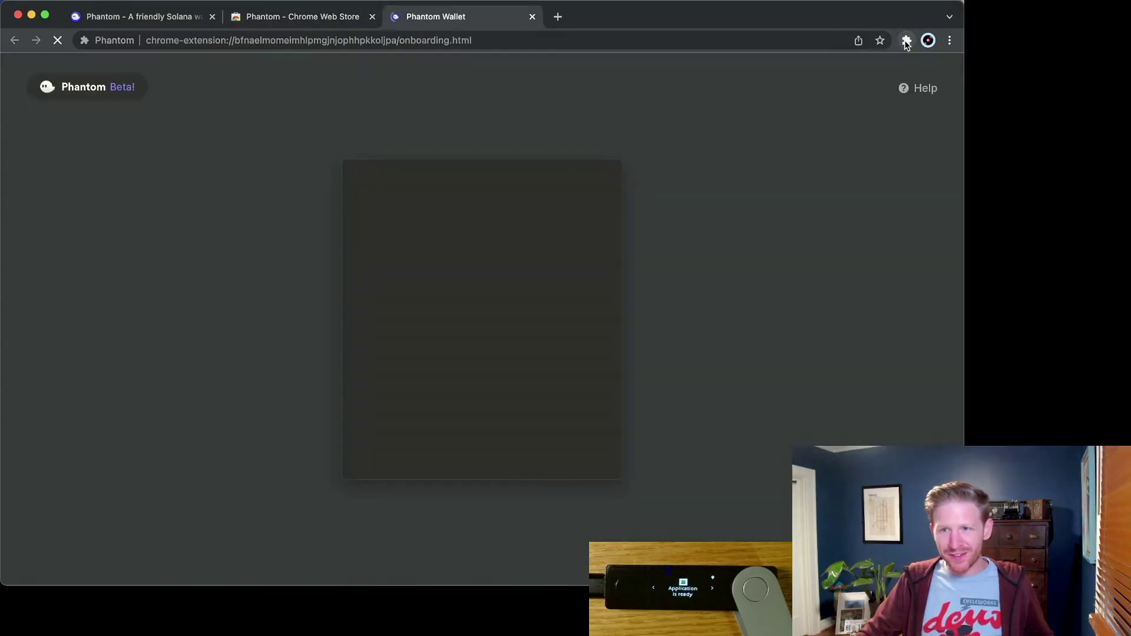
Pin Phantom to the Chrome toolbar from the extensions menu
click(907, 42)
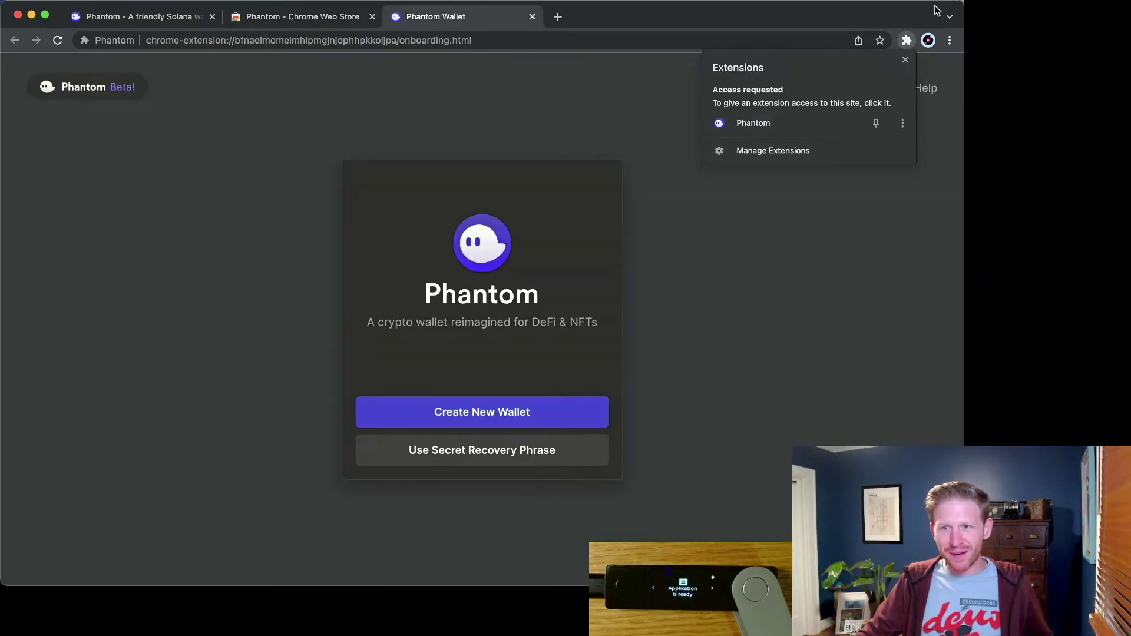
click(877, 123)
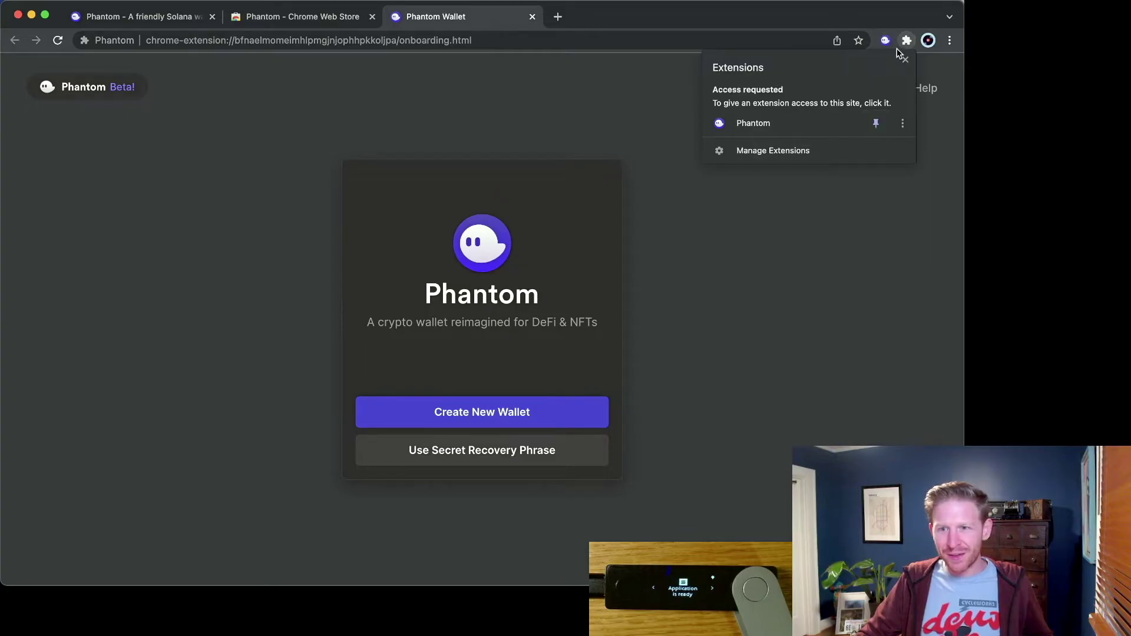
click(428, 340)
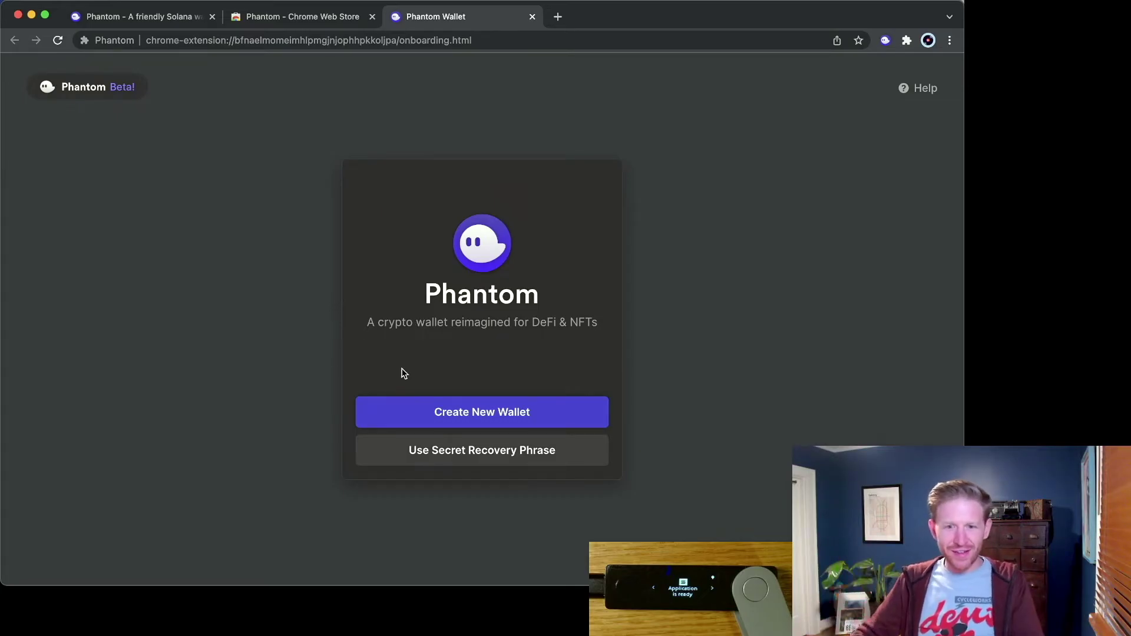
Start a new wallet and select its 12-word secret recovery phrase to copy it
click(469, 411)
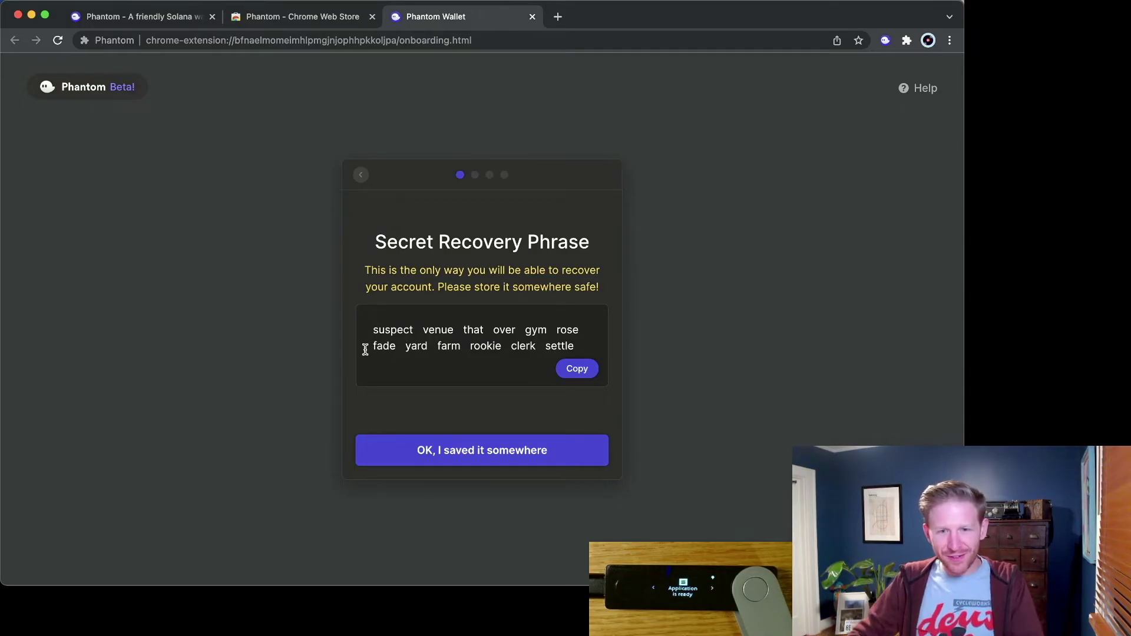
drag(366, 333, 596, 349)
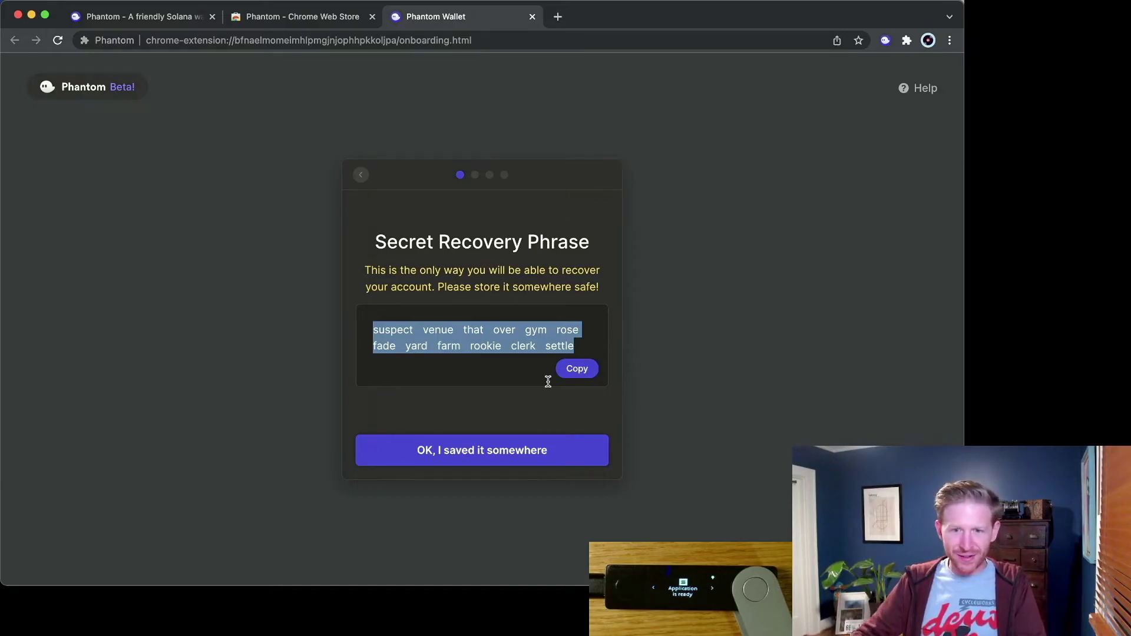
Confirm the phrase is saved, set a wallet password, accept the Terms, and finish onboarding
click(473, 457)
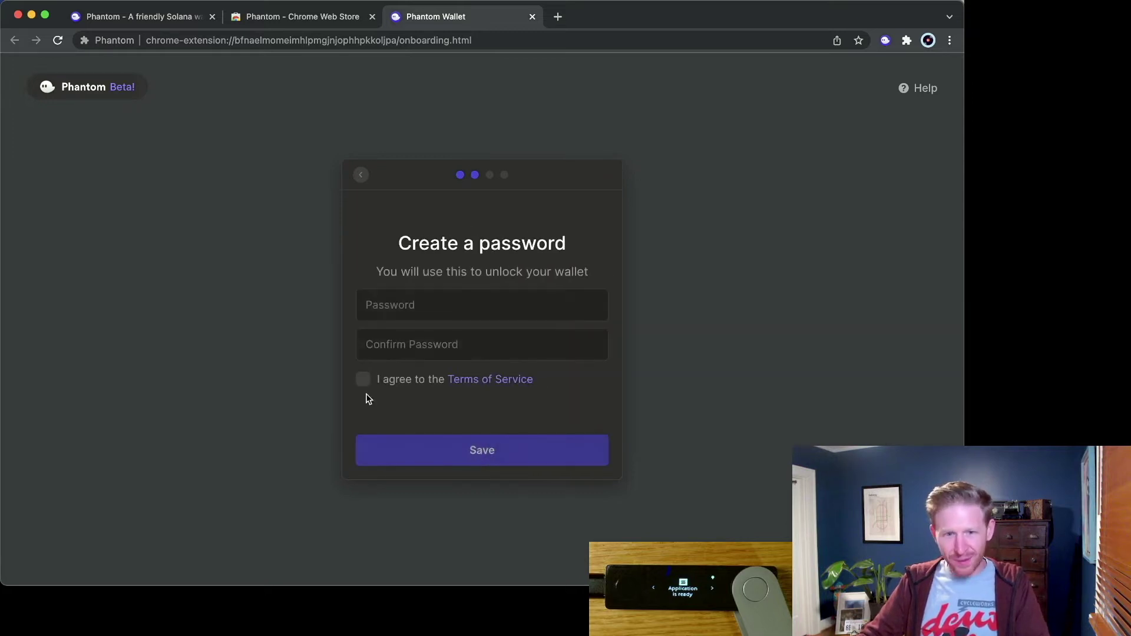
text(*******)
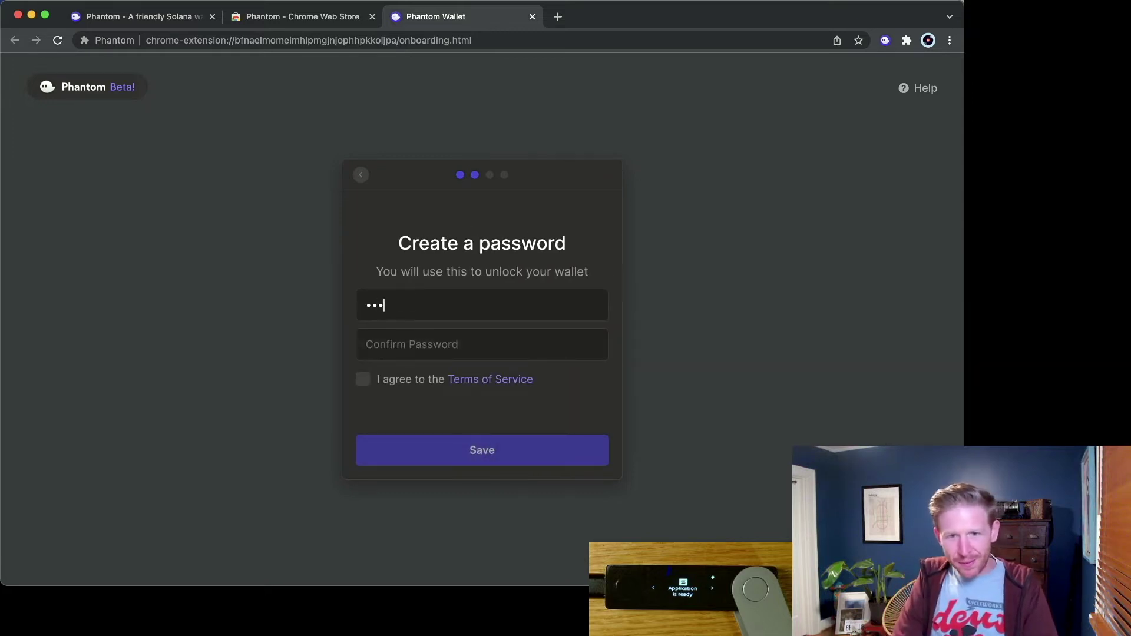
text(***)
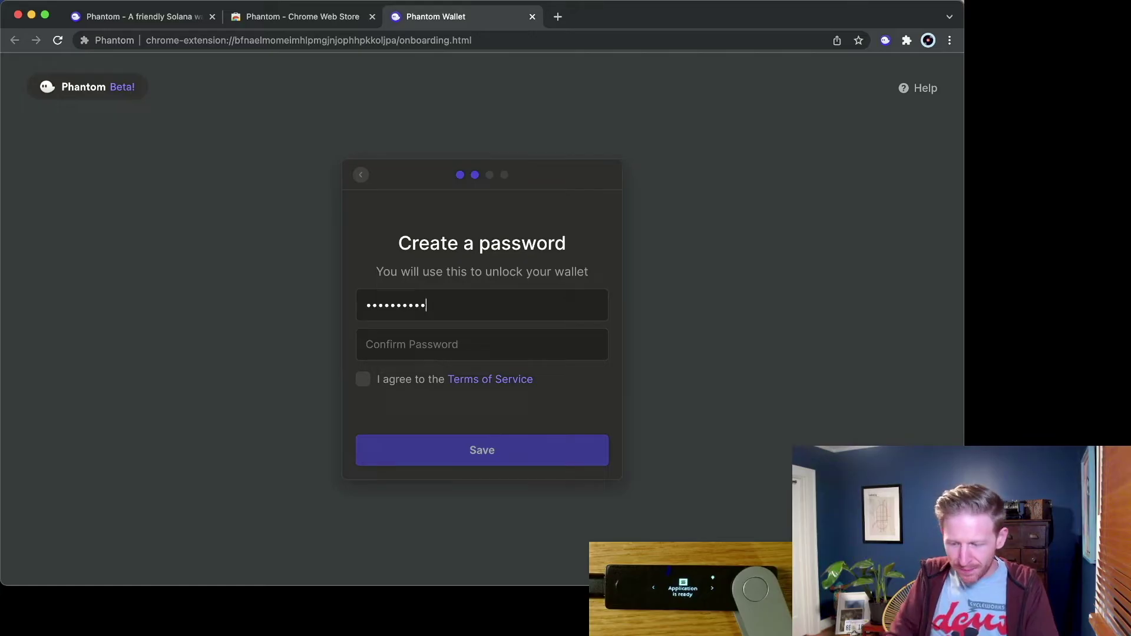
key(super+a)
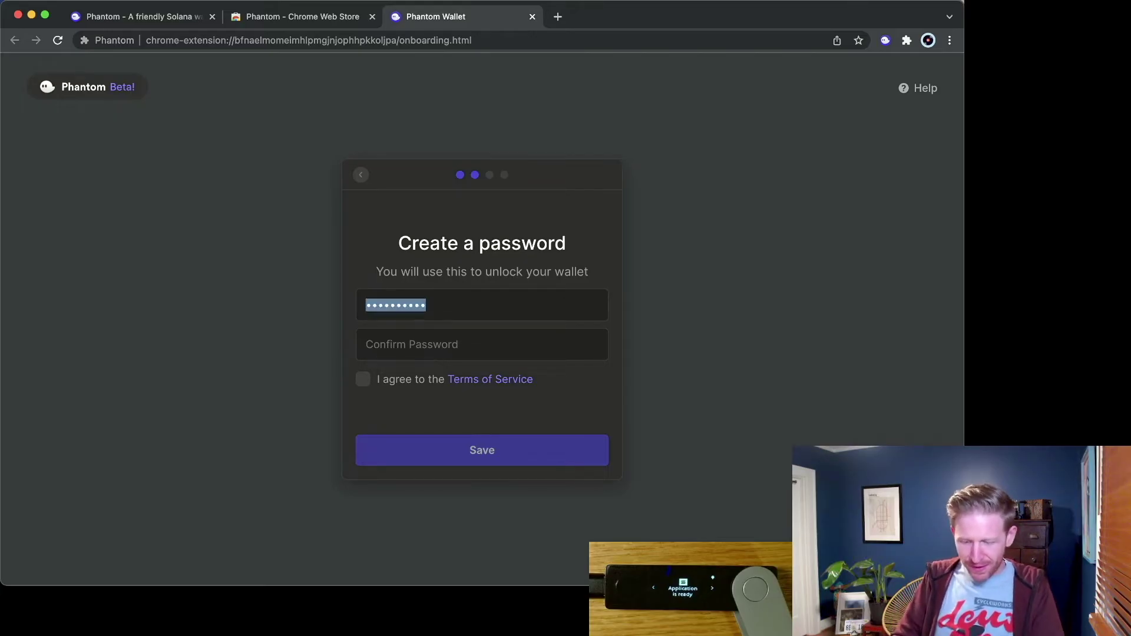
text(**********)
key(Tab)
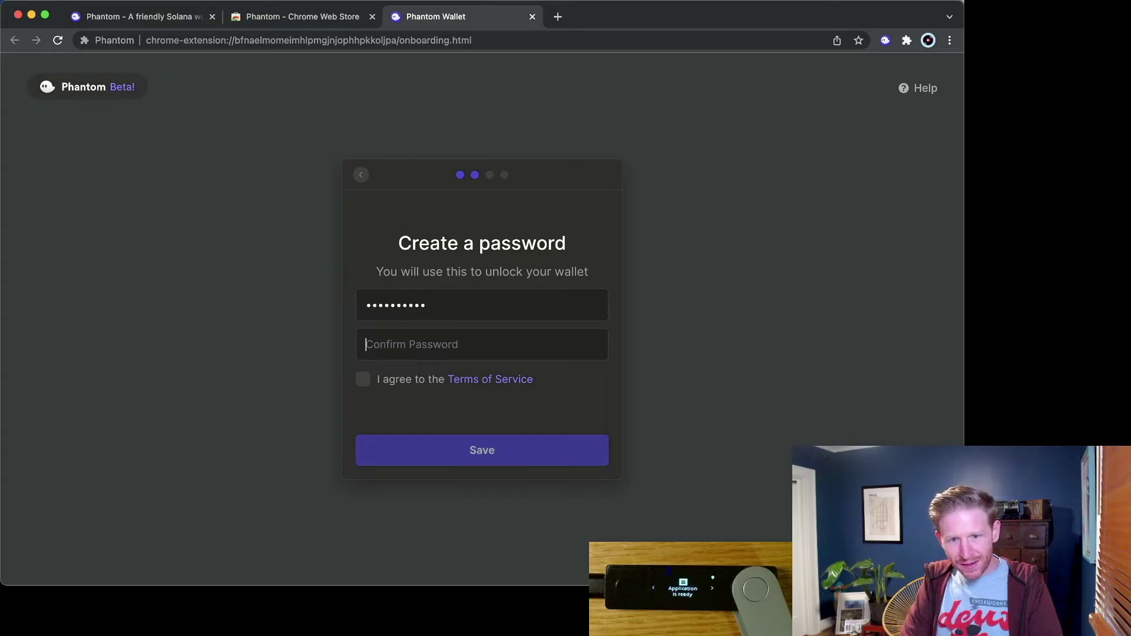
text(********)
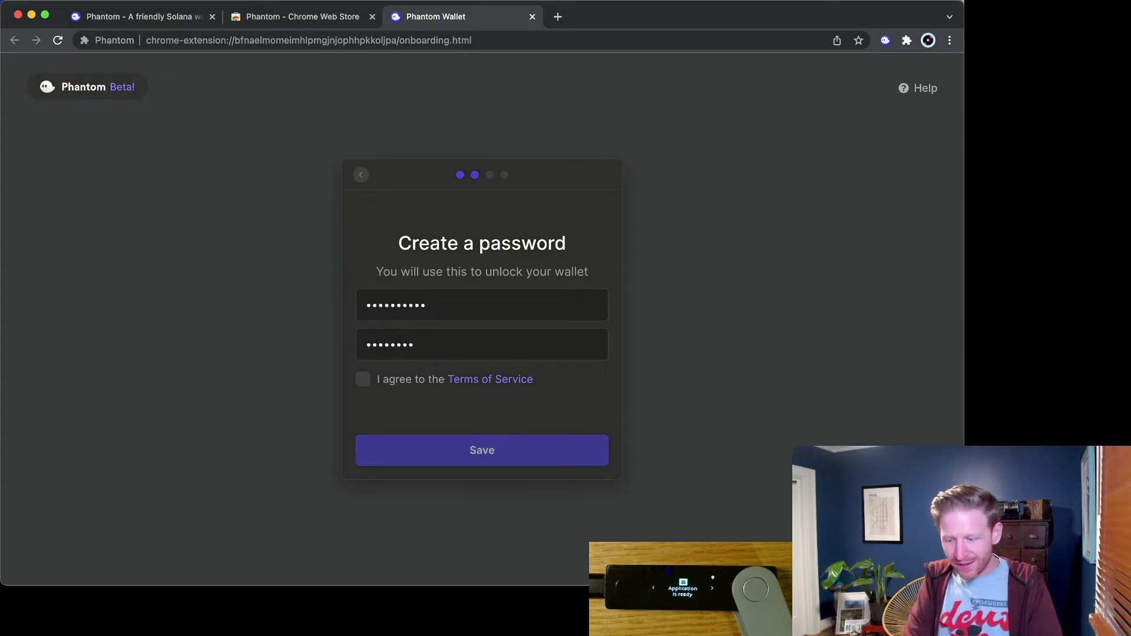
text(***)
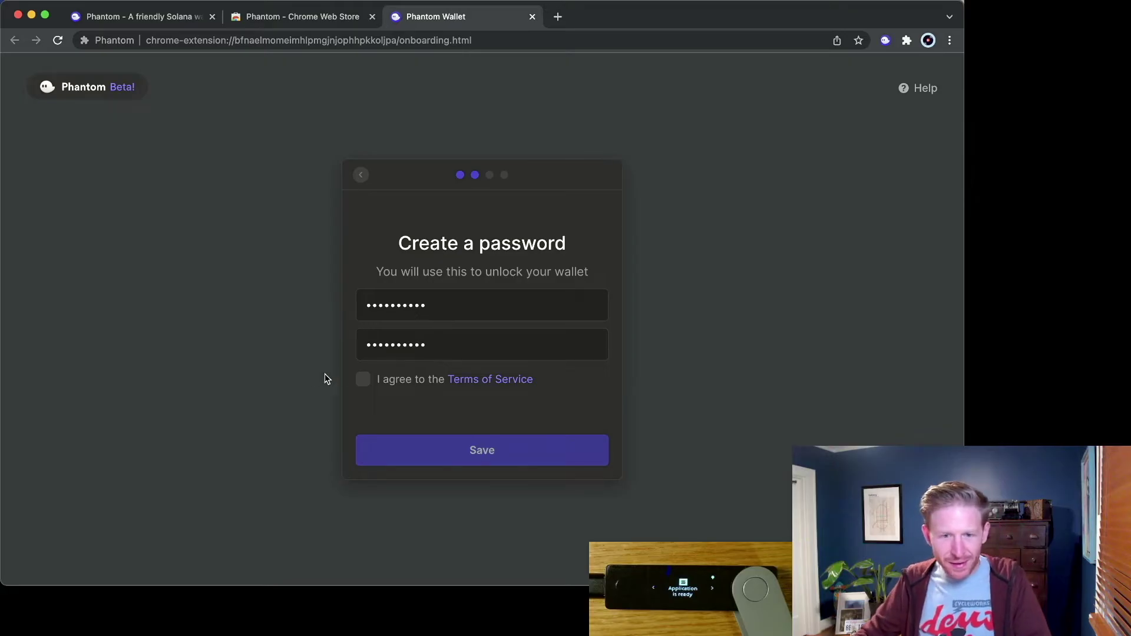
click(364, 380)
click(401, 454)
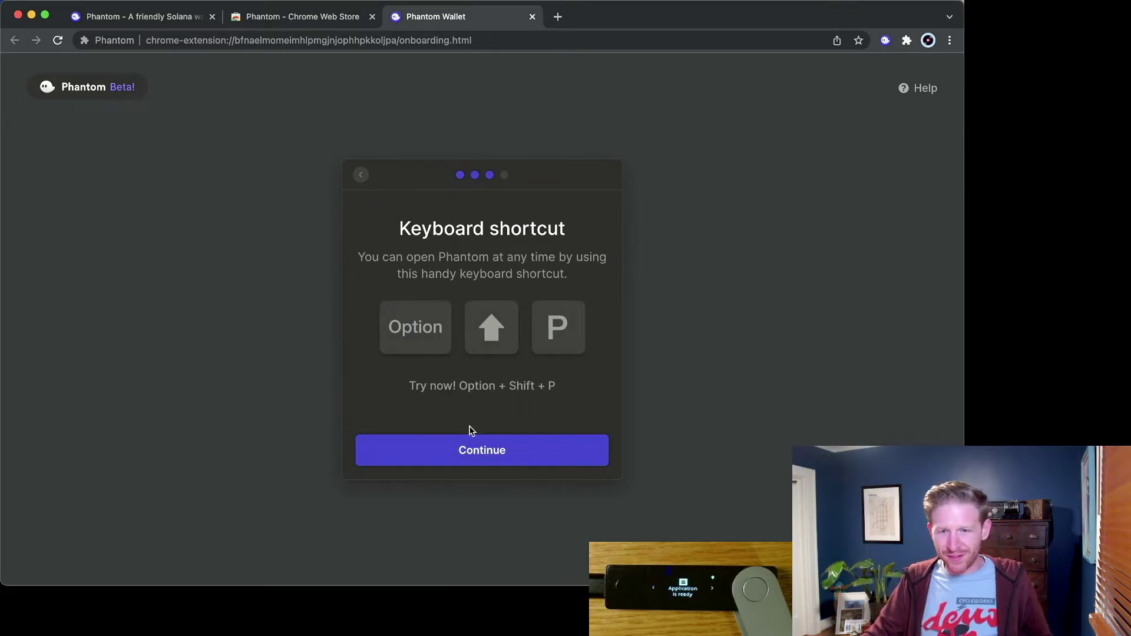
click(469, 456)
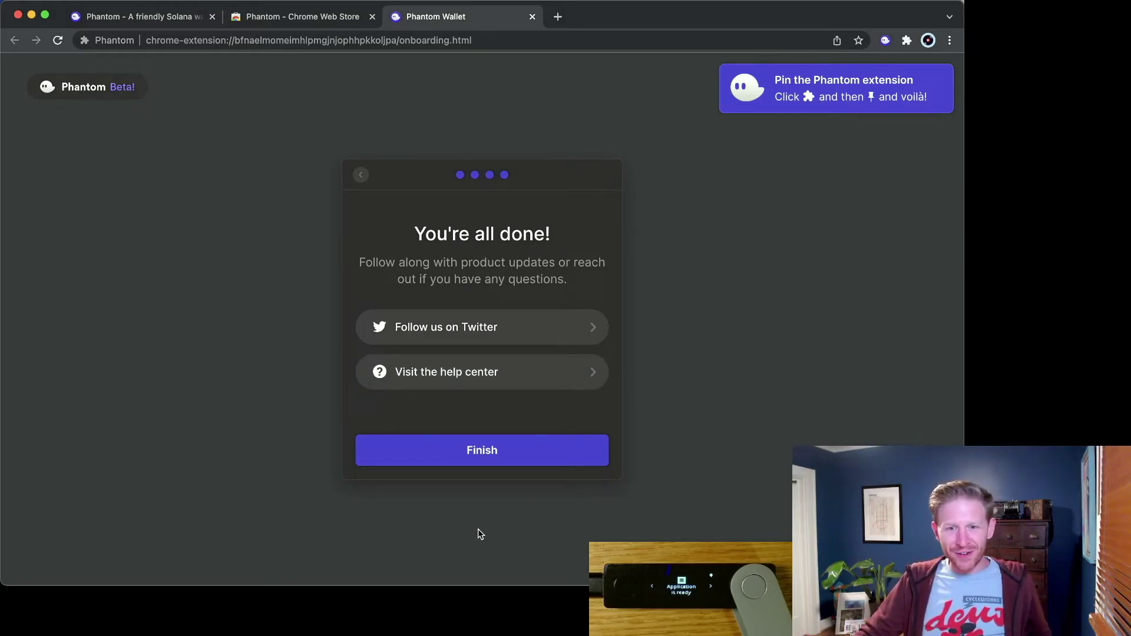
click(465, 458)
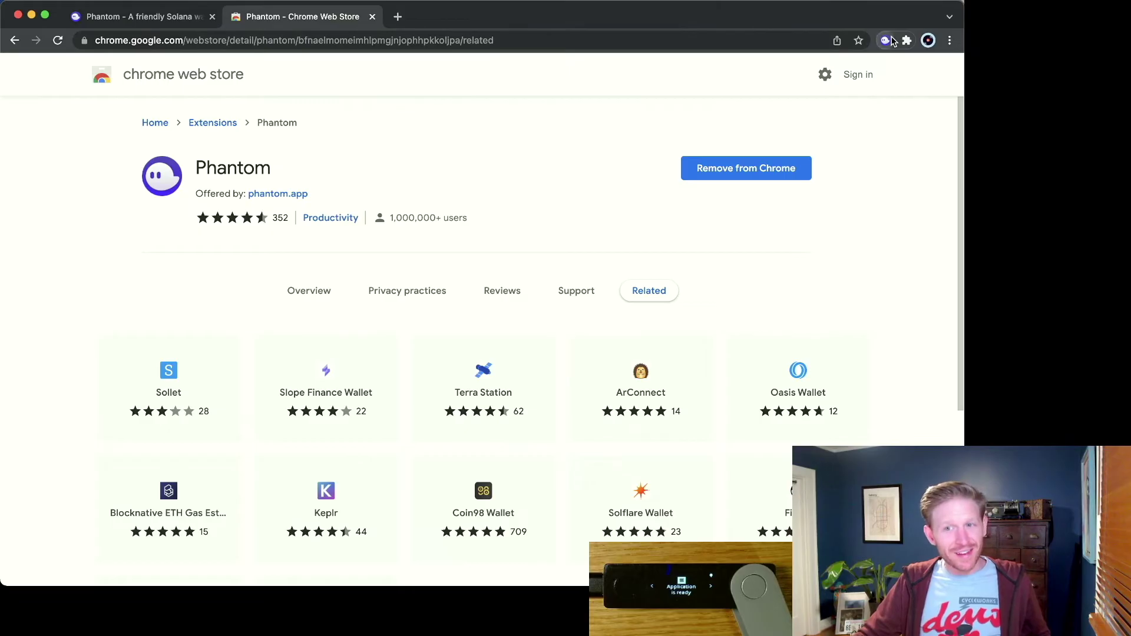
Copy Wallet 1's address, then open Add / Connect Wallet from the side menu
click(886, 40)
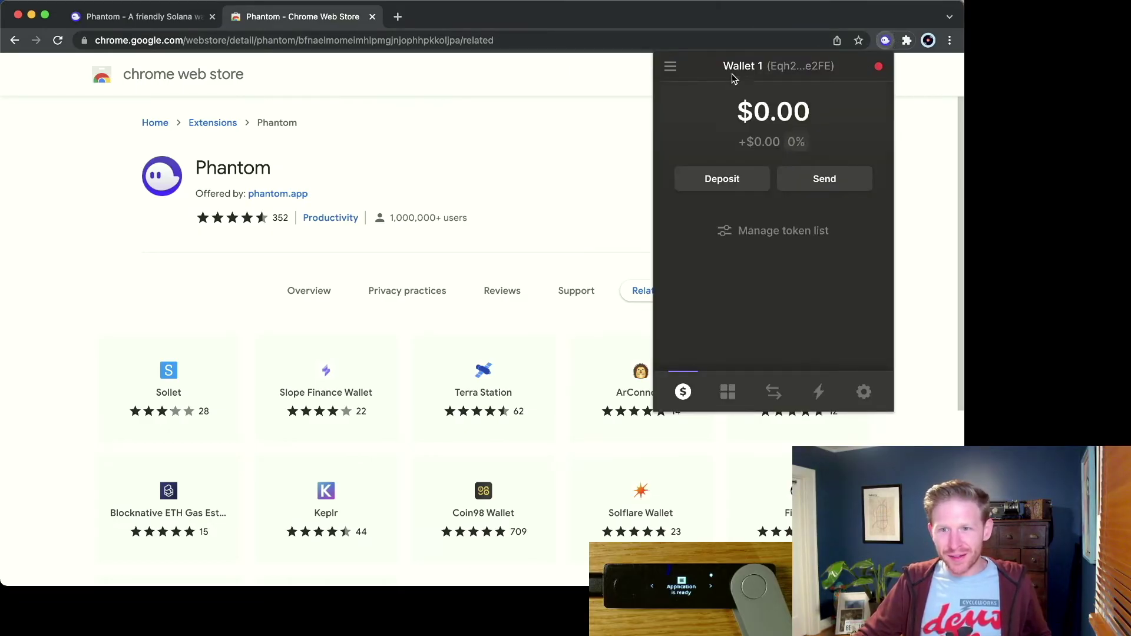
click(759, 69)
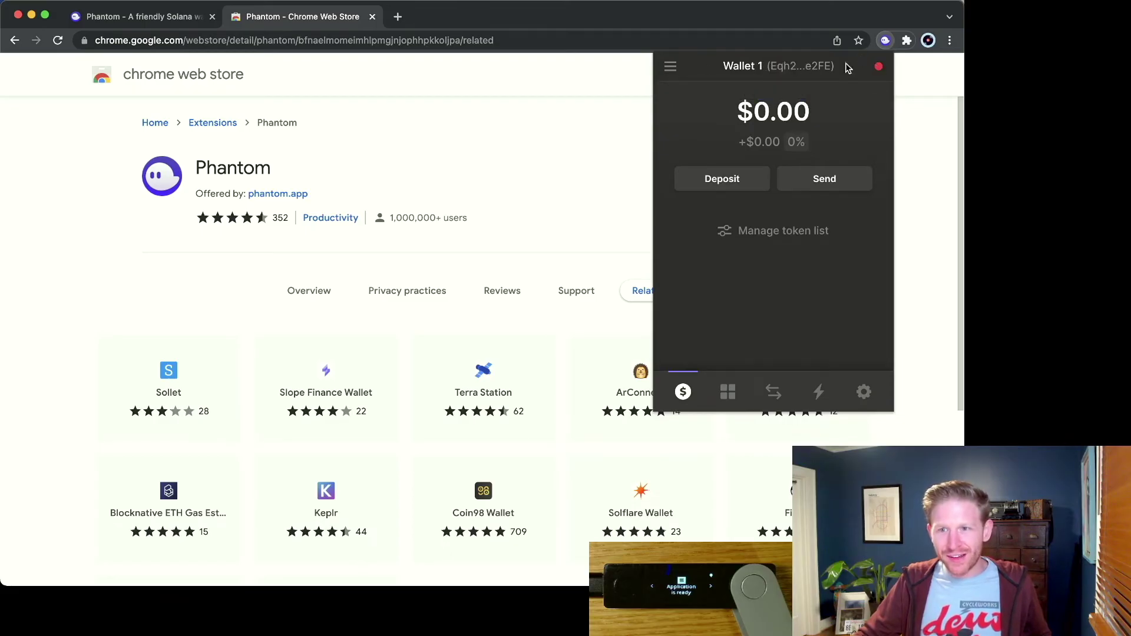
click(672, 68)
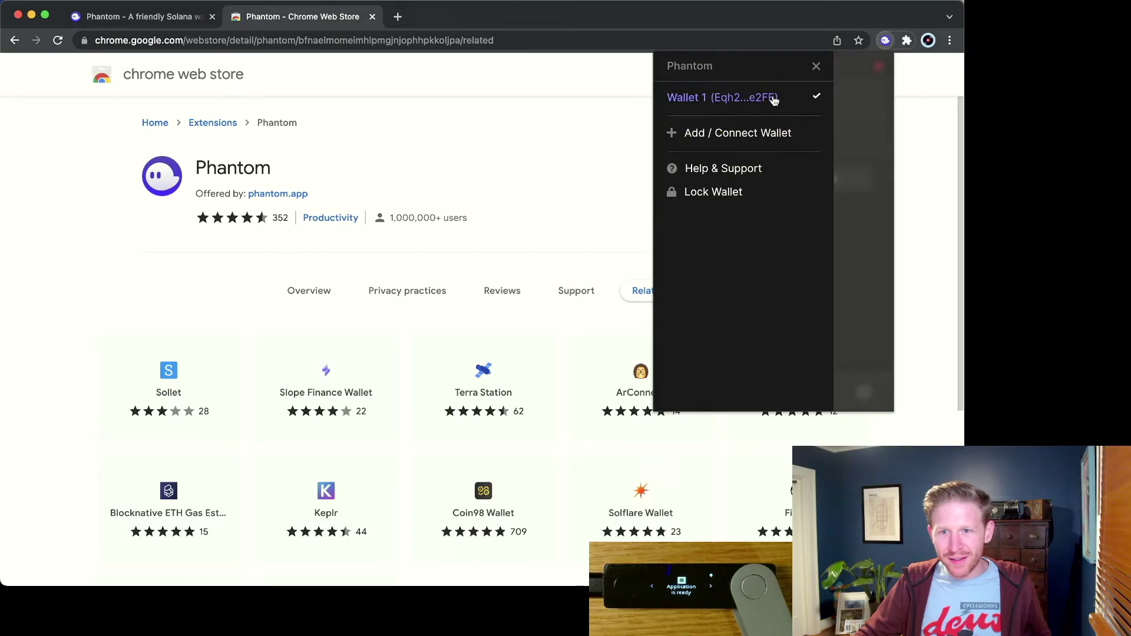
click(739, 100)
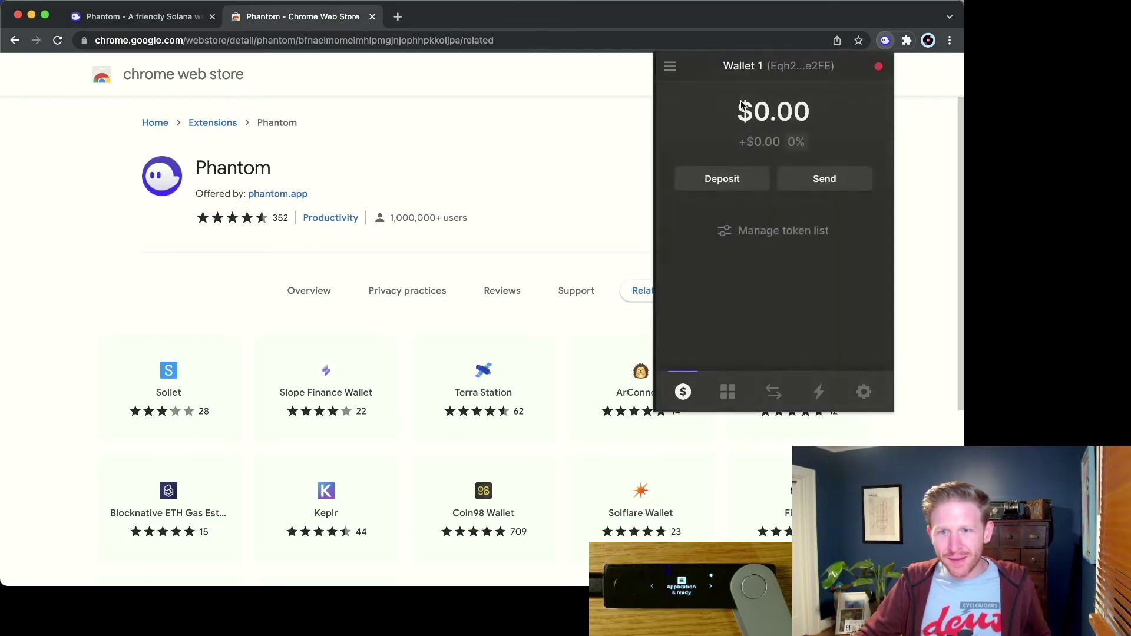
click(671, 67)
click(736, 130)
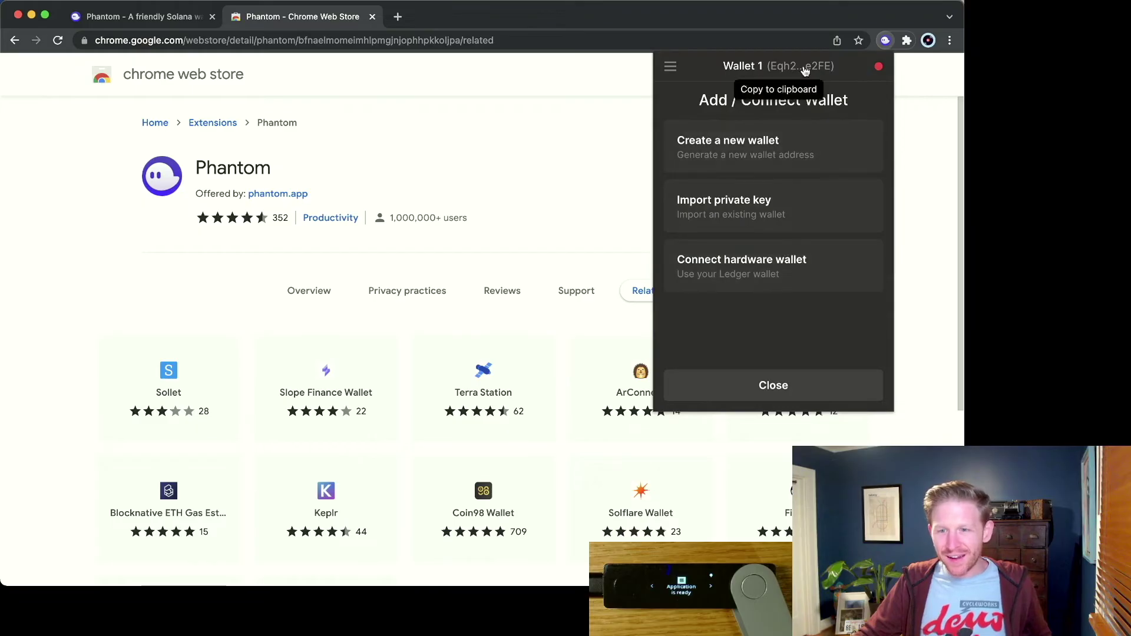
click(671, 68)
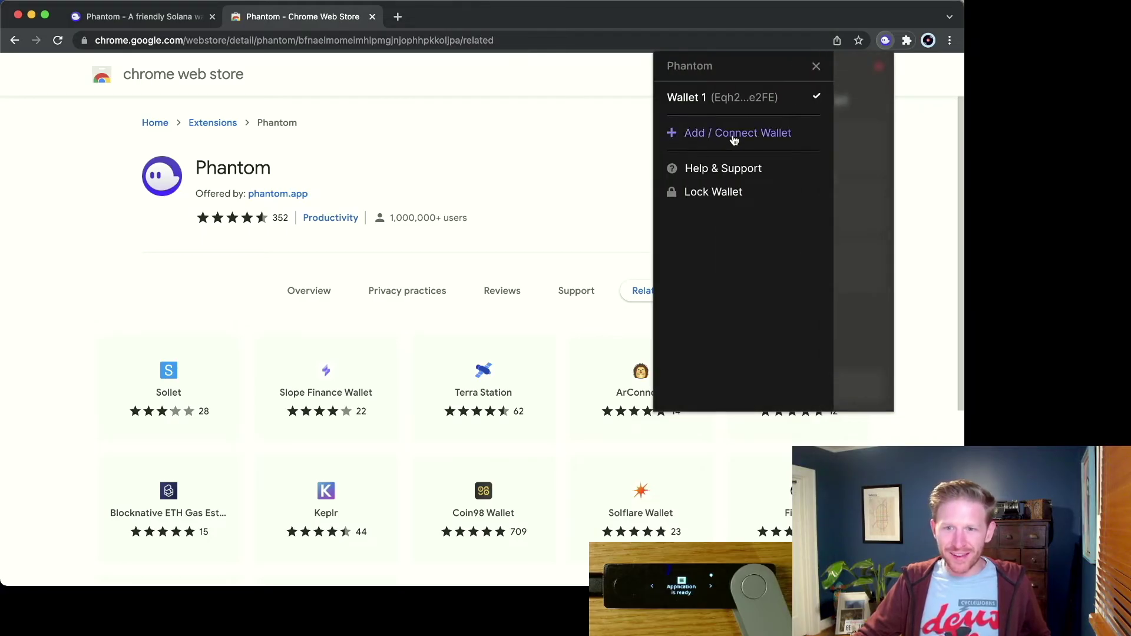
click(769, 137)
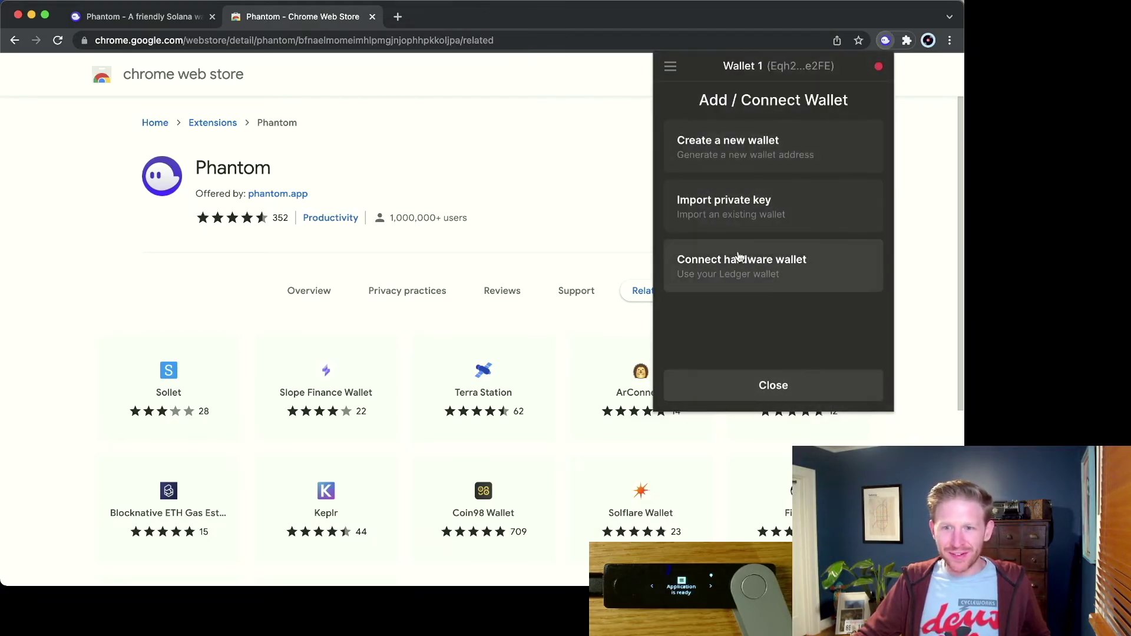
Begin connecting a hardware wallet and grant Chrome access to the Ledger Nano X
click(718, 281)
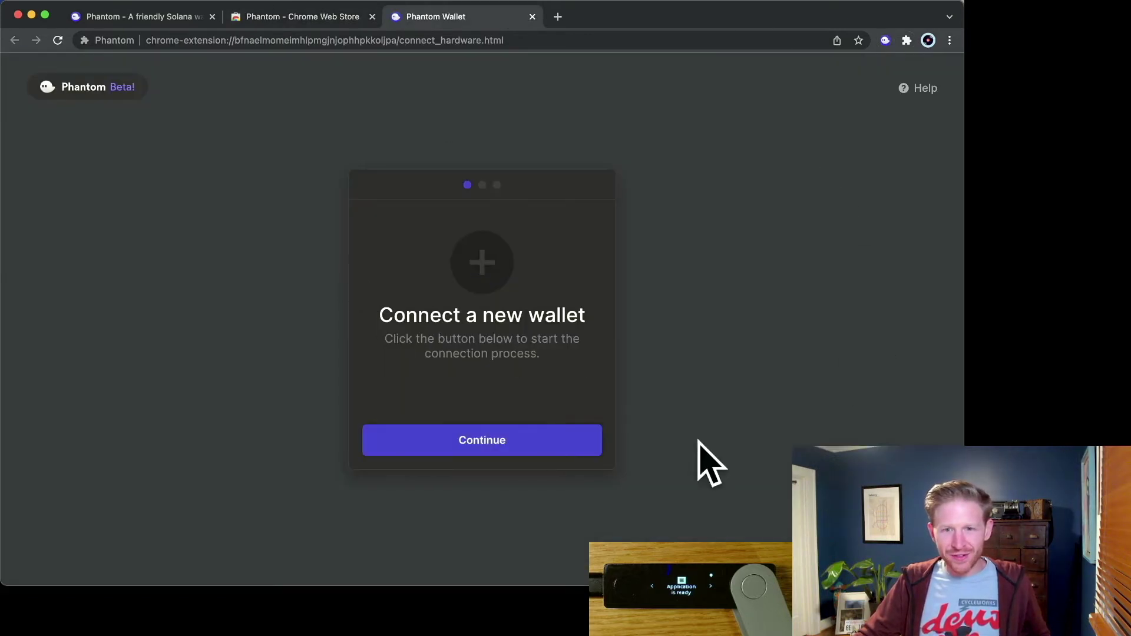
click(507, 437)
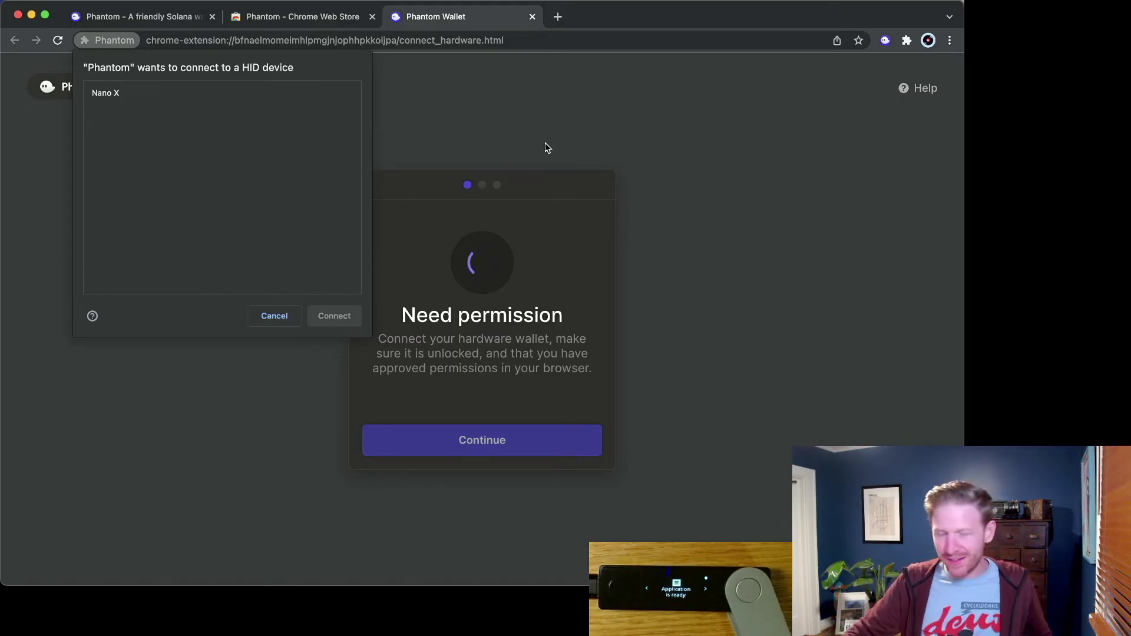
click(122, 98)
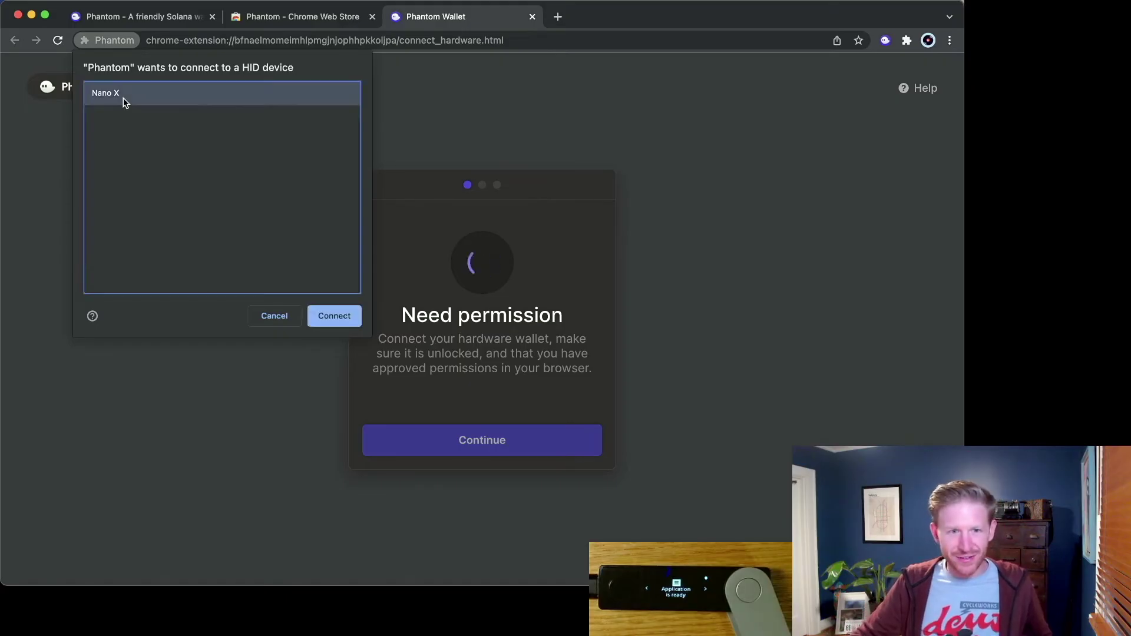
click(334, 316)
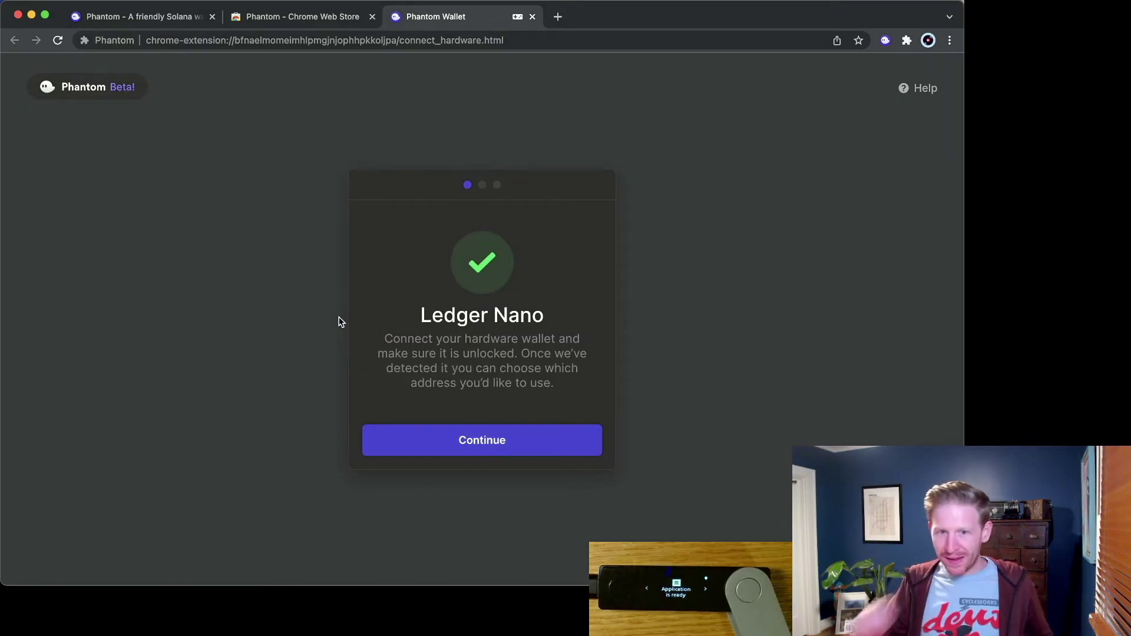
Proceed to address selection and review the derivation paths, keeping 44'/501
click(480, 443)
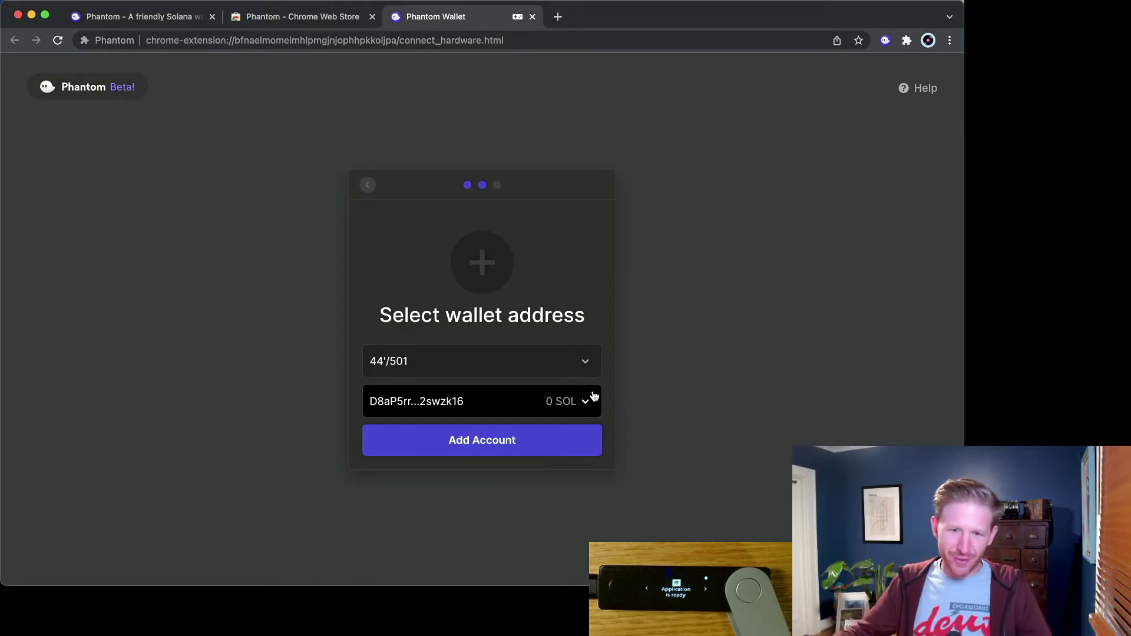
click(579, 372)
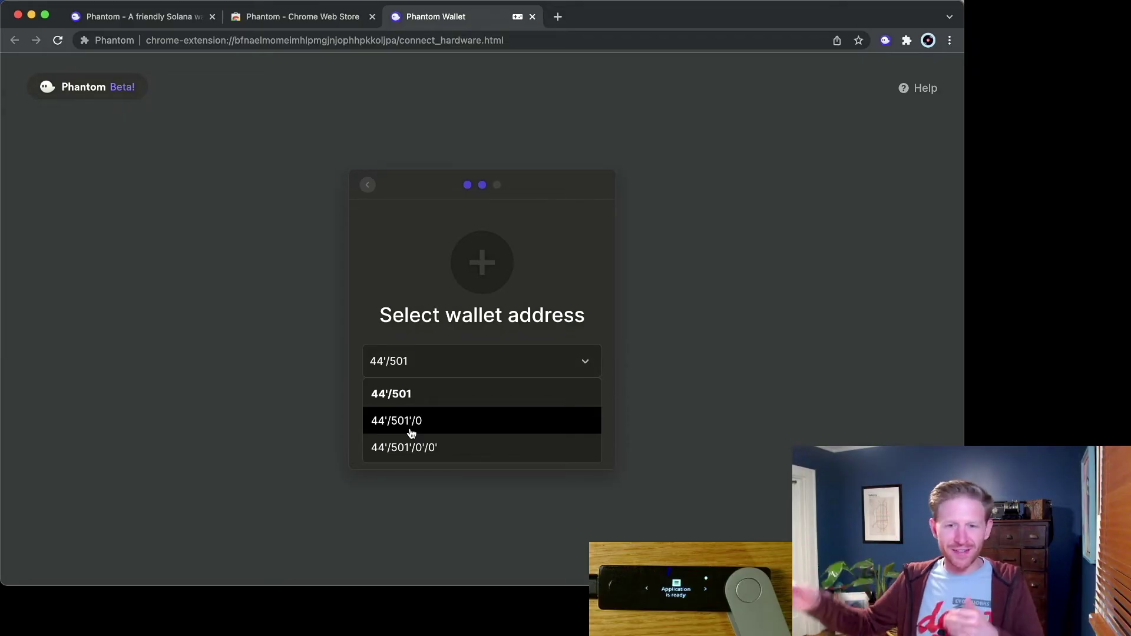
click(445, 326)
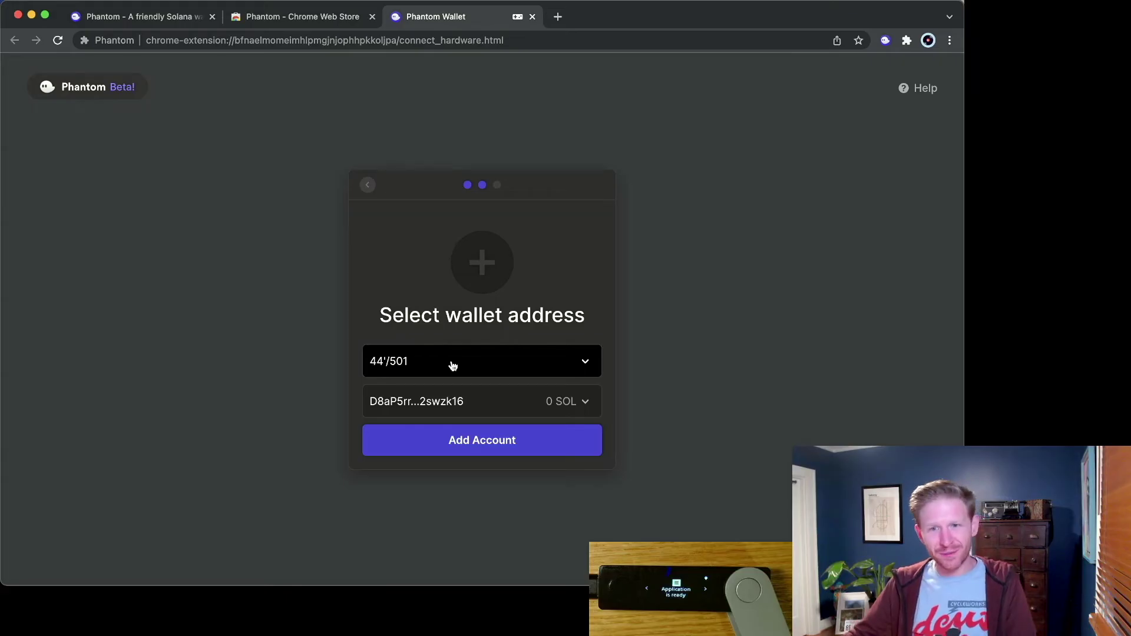
click(417, 363)
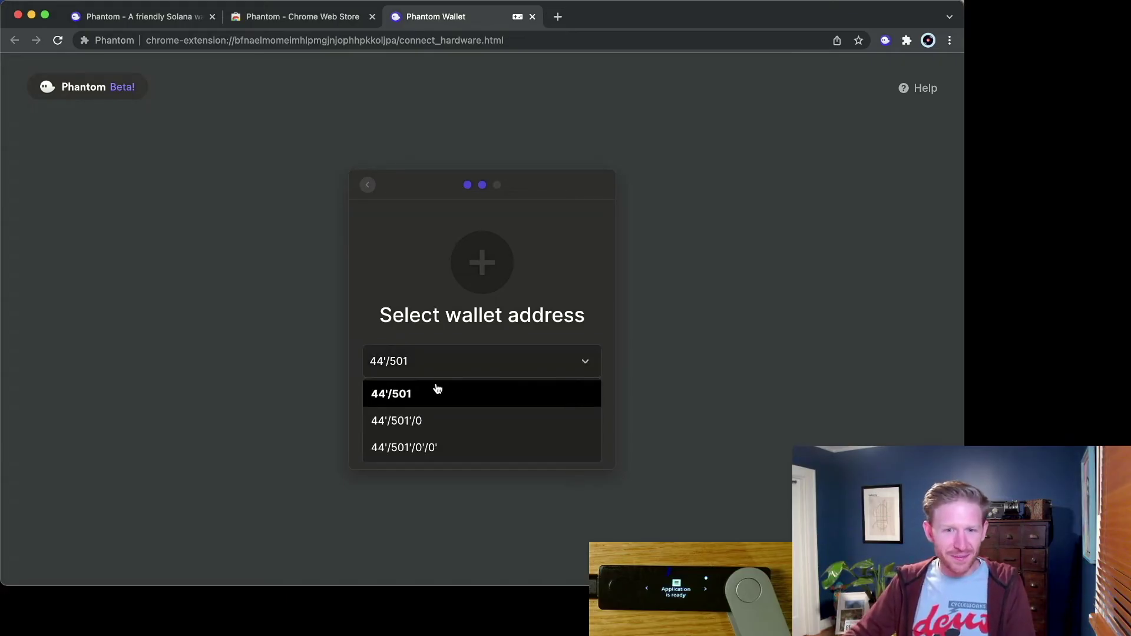
click(410, 399)
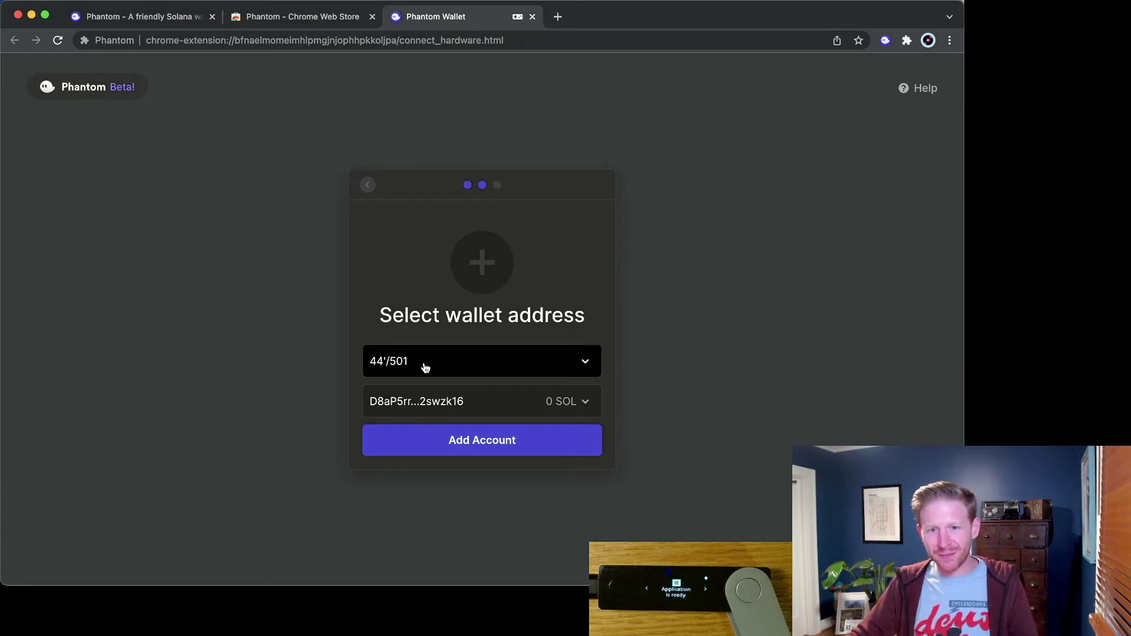
click(493, 406)
Compare the 44'/501'/0 path, return to 44'/501, and add the Ledger account
click(459, 362)
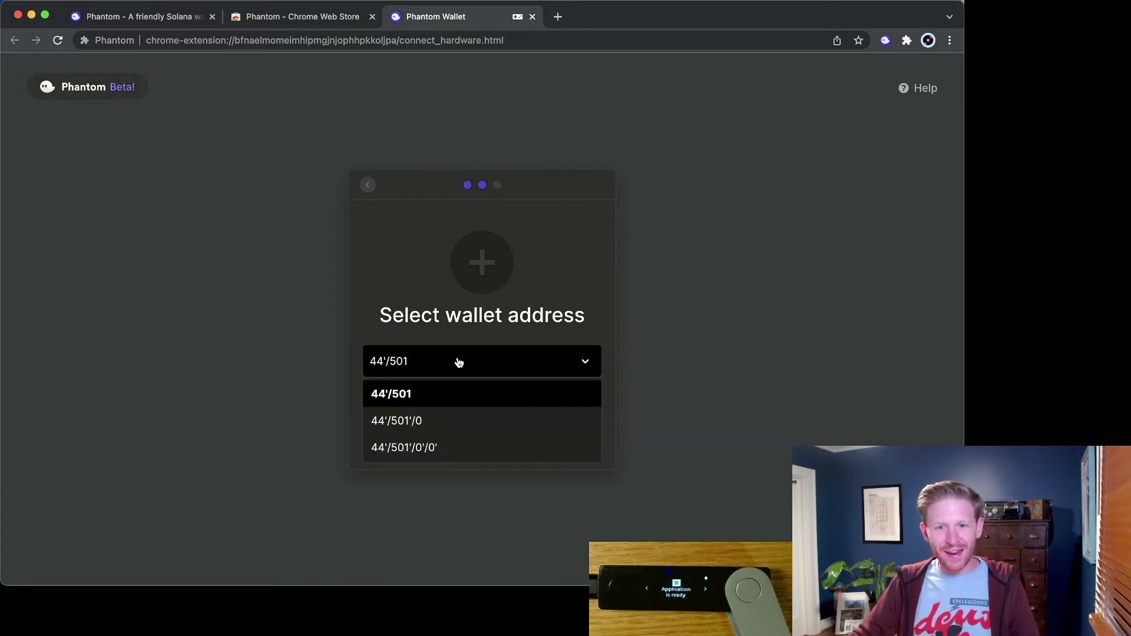
click(533, 352)
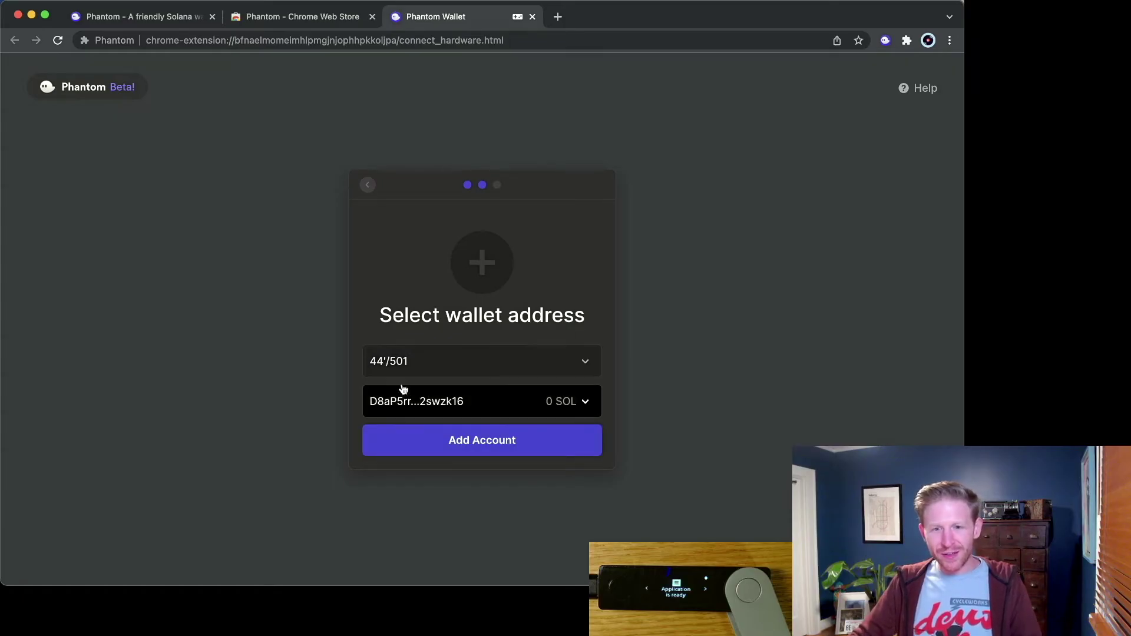
click(479, 366)
click(440, 412)
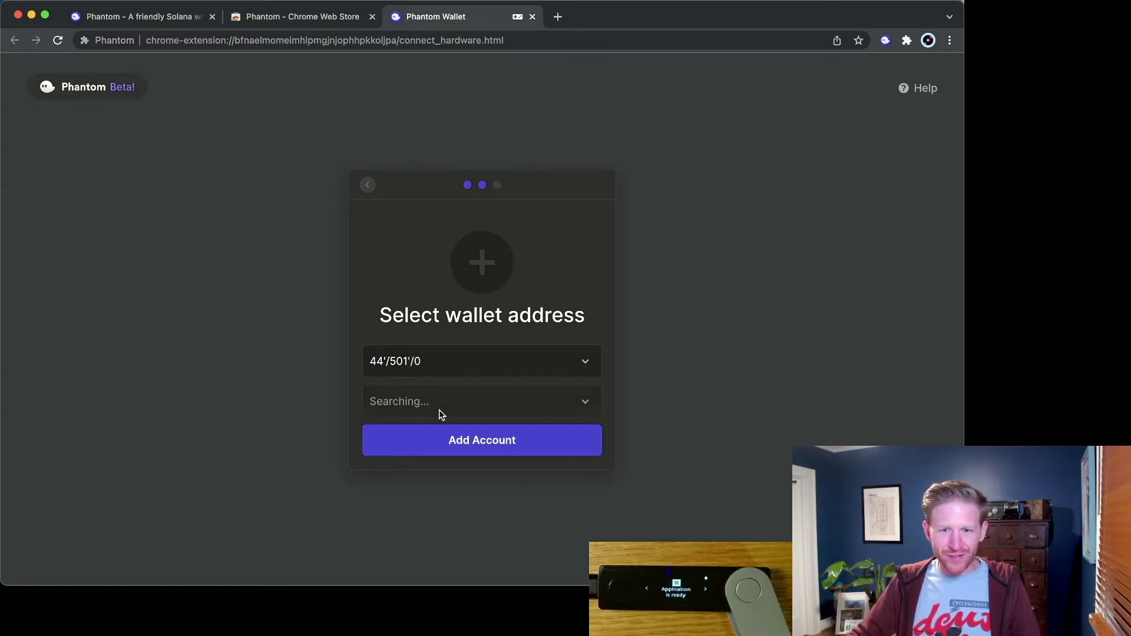
click(453, 367)
click(414, 393)
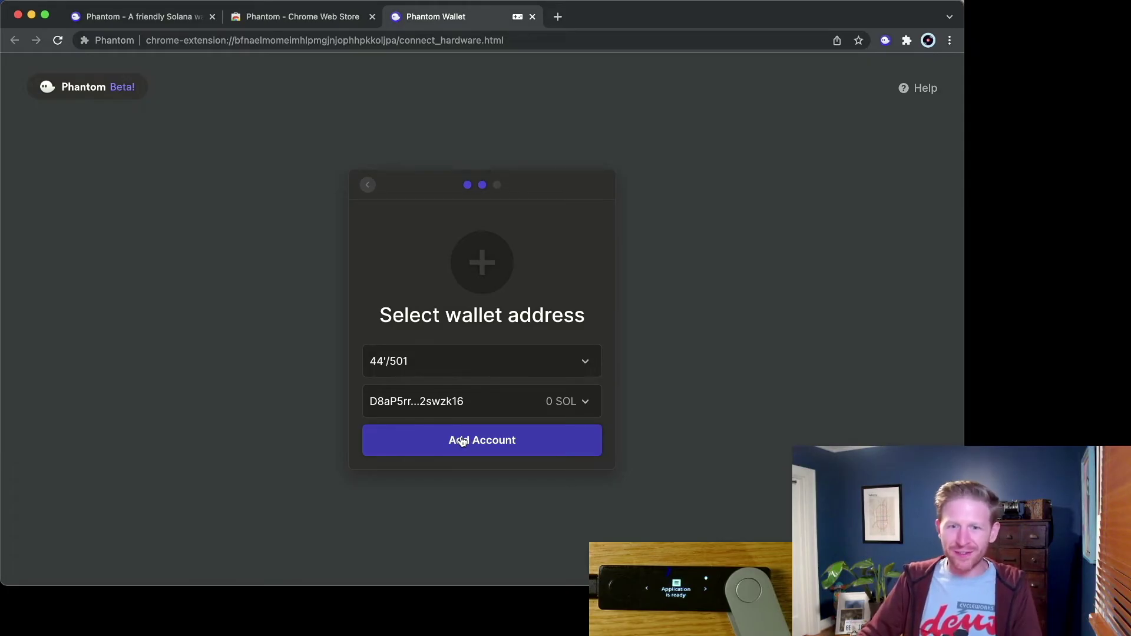
click(462, 442)
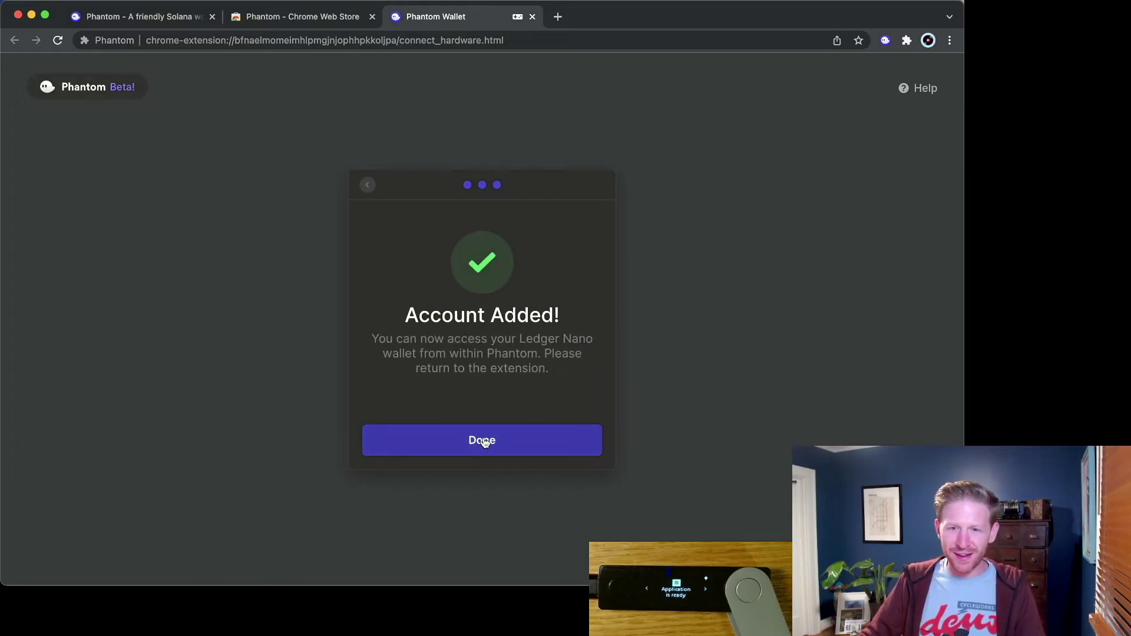
click(484, 442)
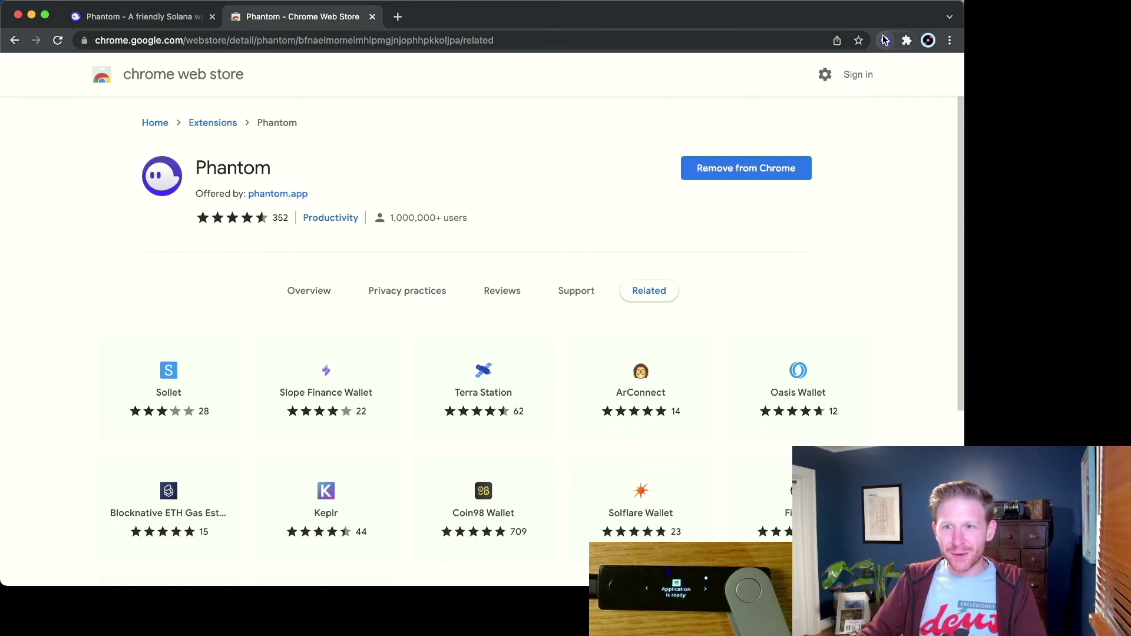
Switch the Phantom popup to the Ledger 1 wallet from the wallet list
click(885, 40)
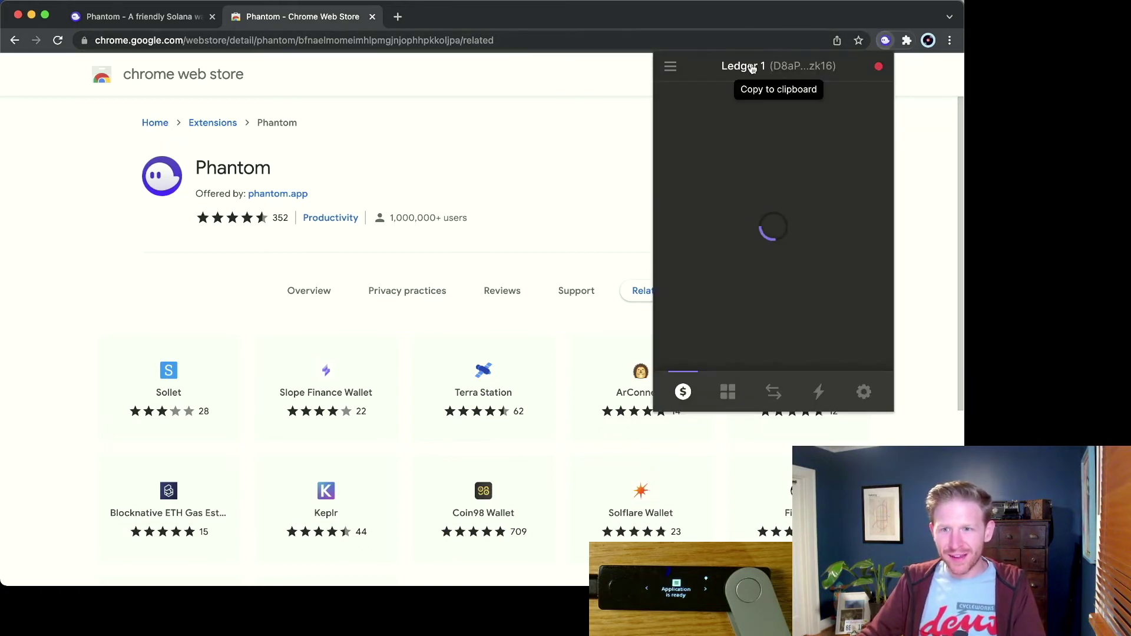
click(671, 67)
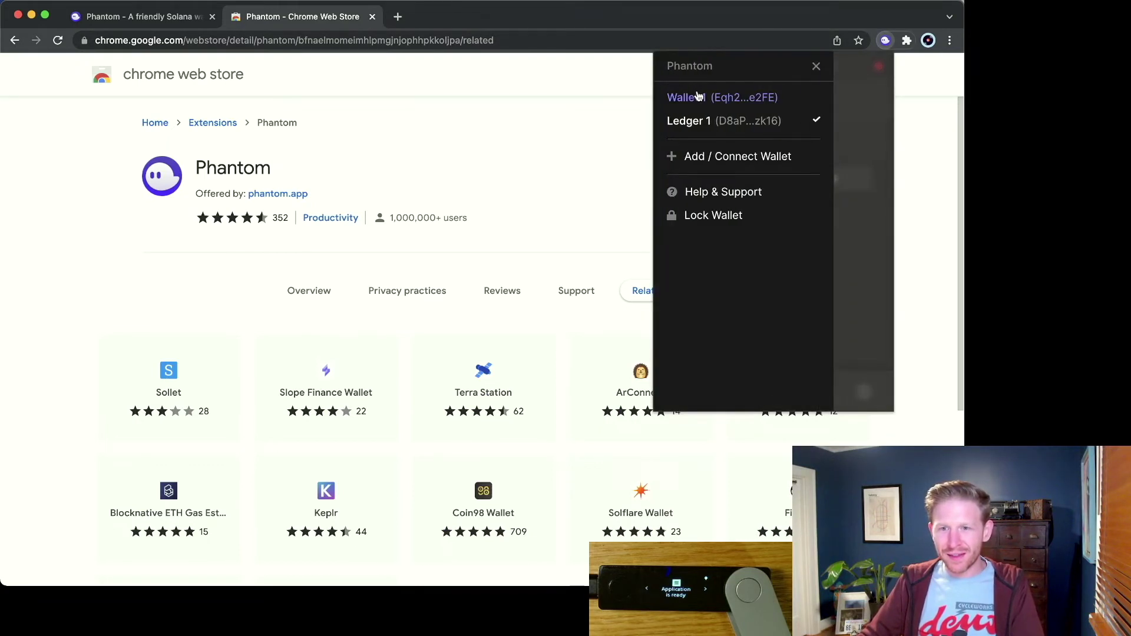
click(711, 129)
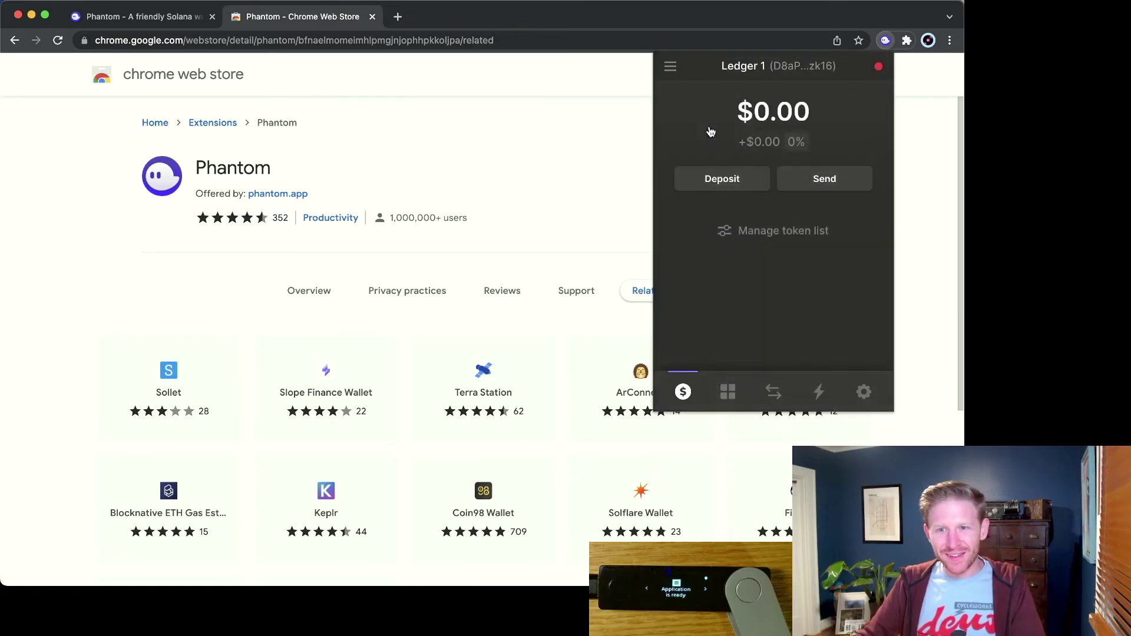
Copy the Ledger 1 address, open a personal-profile Chrome window, and copy it again
click(786, 70)
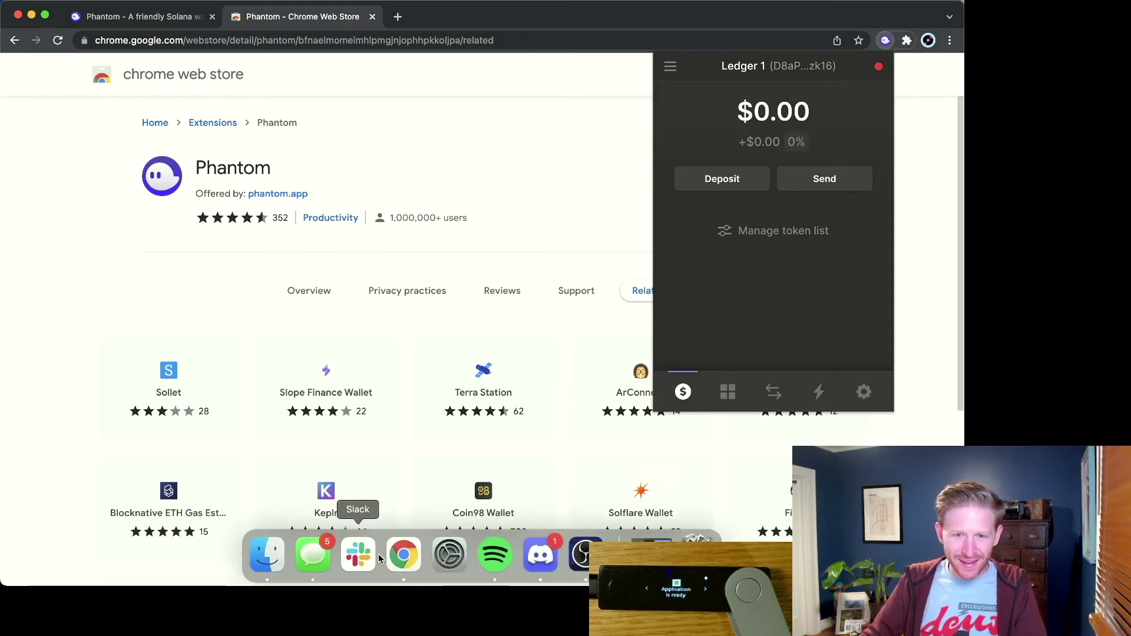
right_click(401, 563)
click(433, 364)
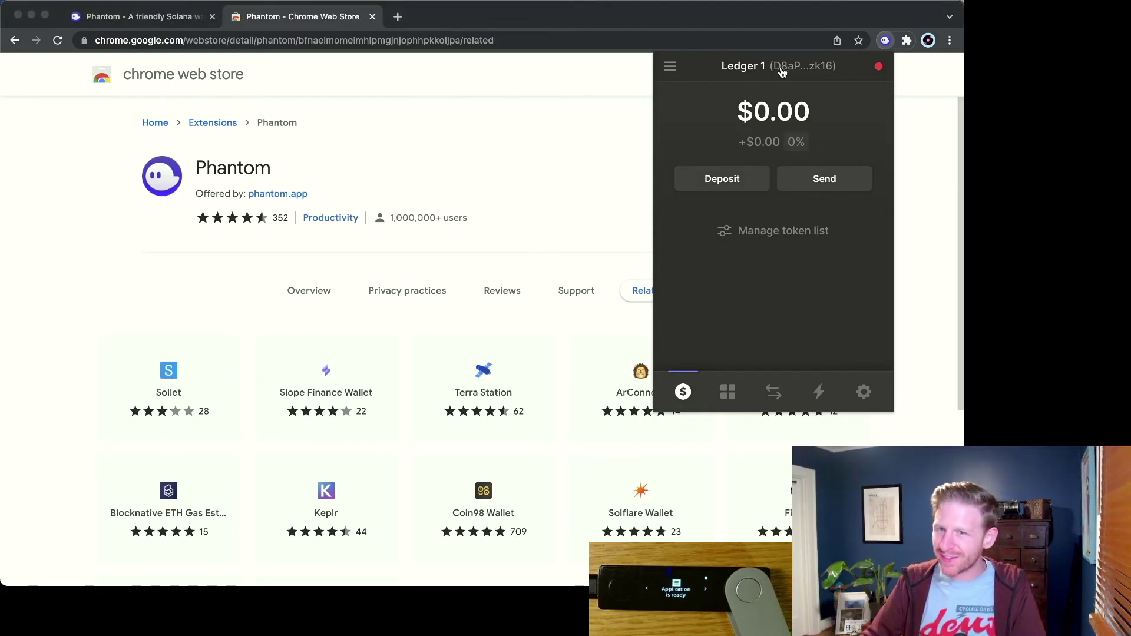
click(762, 68)
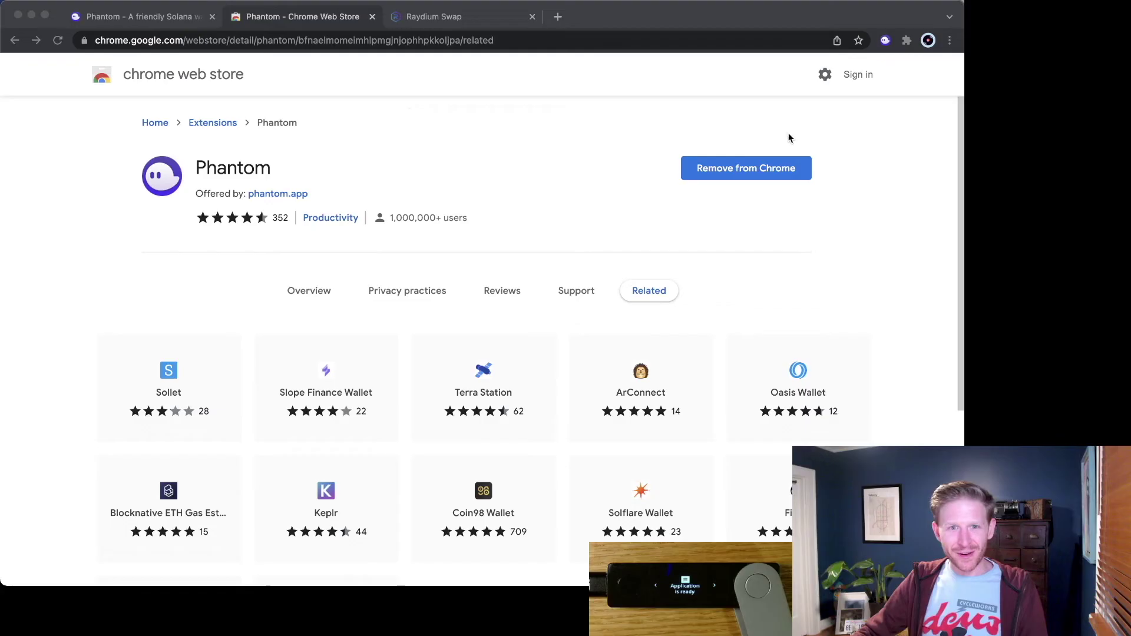
Reopen Phantom to confirm Ledger 1 now holds 0.05 SOL ($8.89)
click(888, 42)
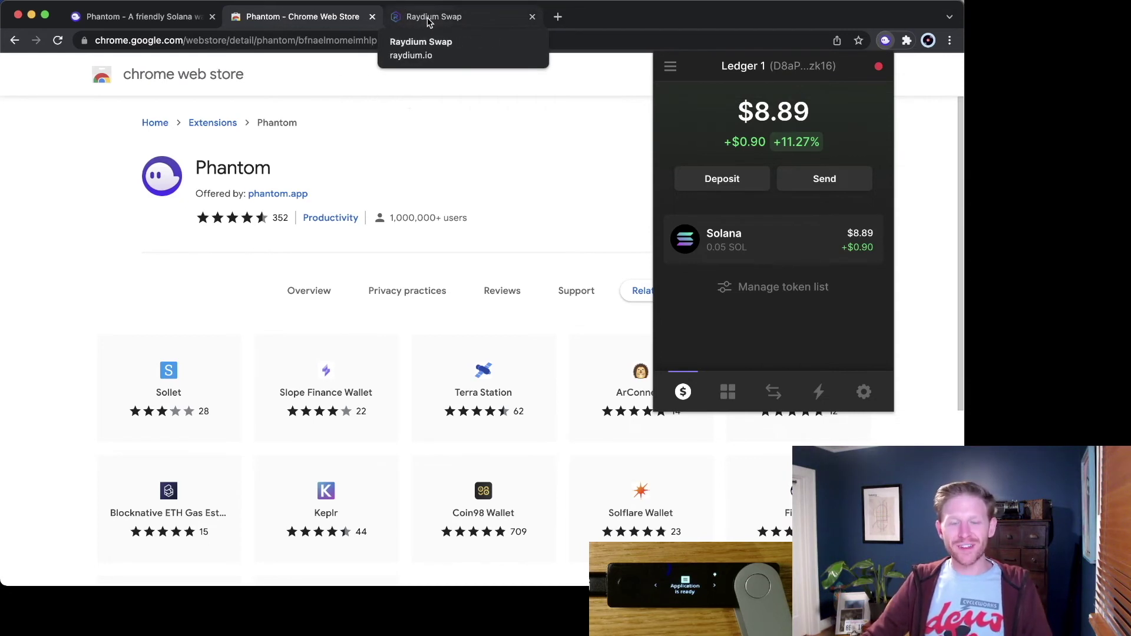
Switch to the Raydium Swap tab at raydium.io/swap, where RAY is the preset From token
click(428, 22)
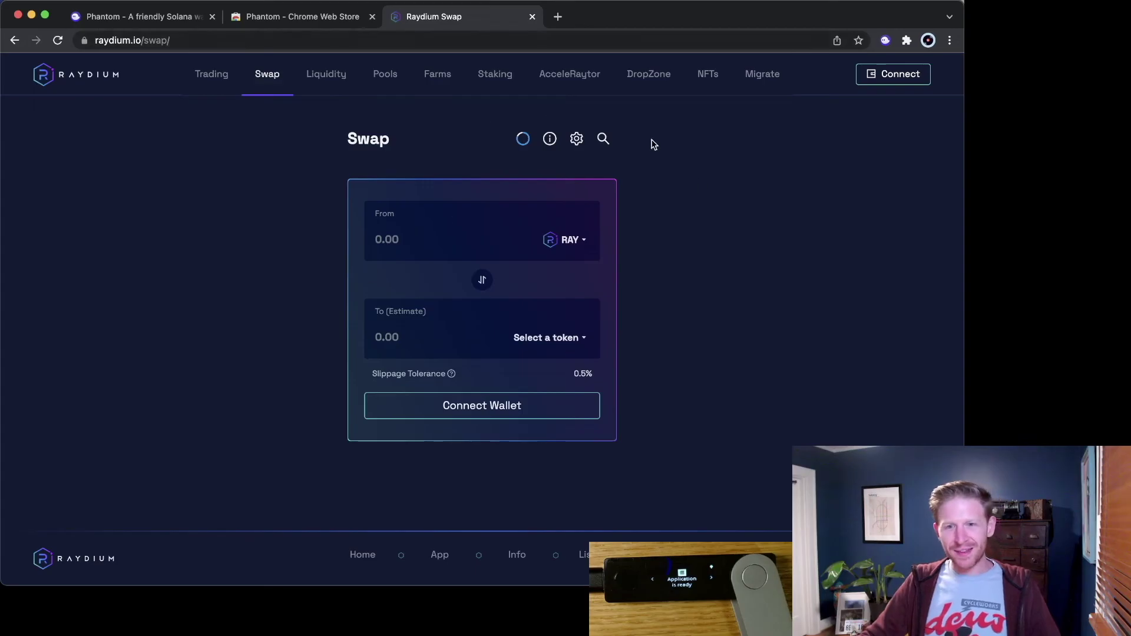
Connect Raydium to Phantom by choosing Phantom in the wallet list and approving the Phantom Ledger 1 connection
click(883, 80)
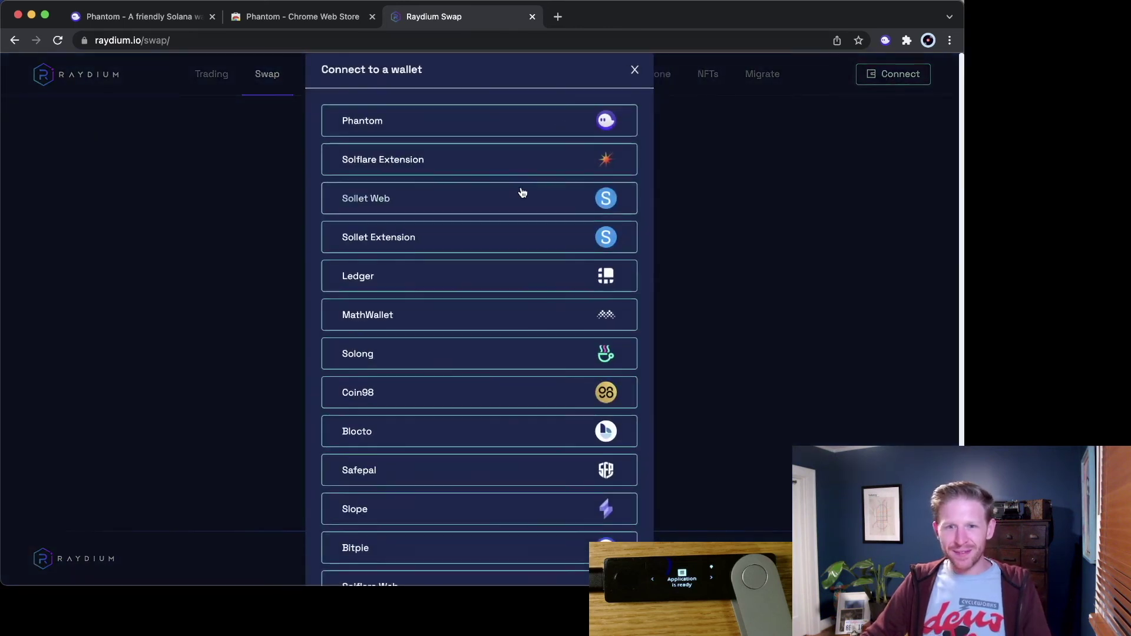
scroll(520, 189, down, 2)
scroll(487, 393, up, 2)
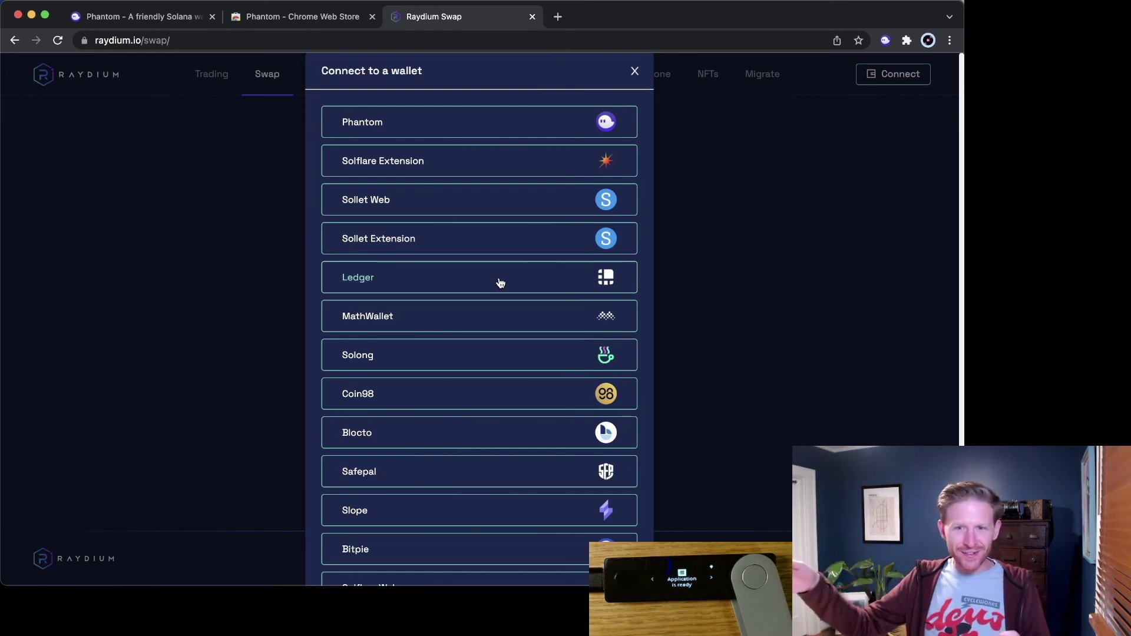
click(439, 123)
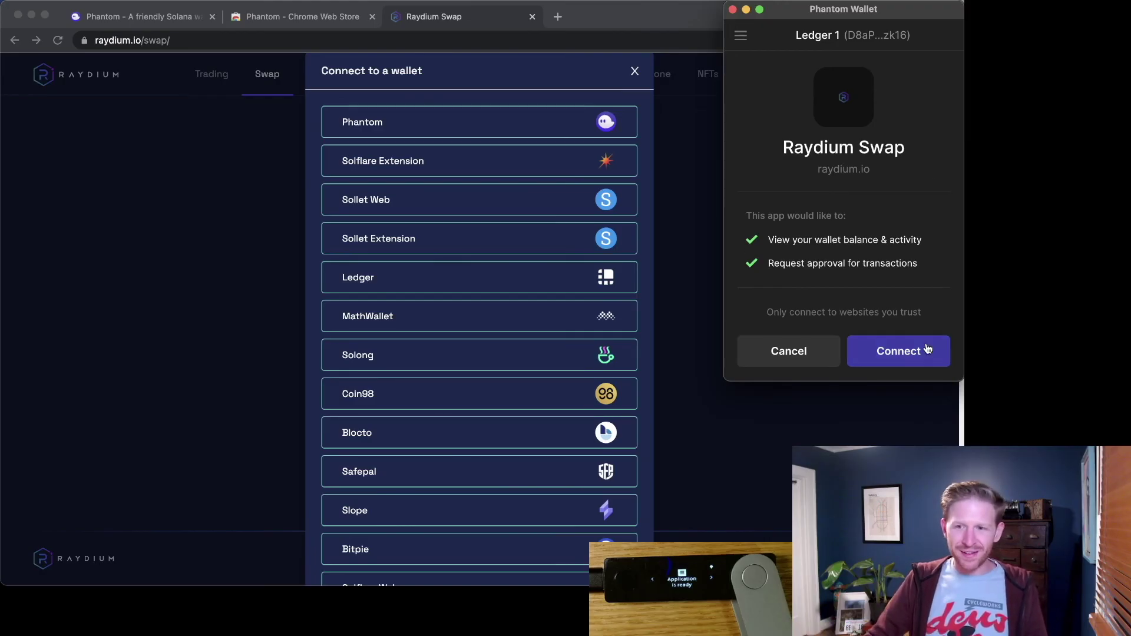
click(899, 353)
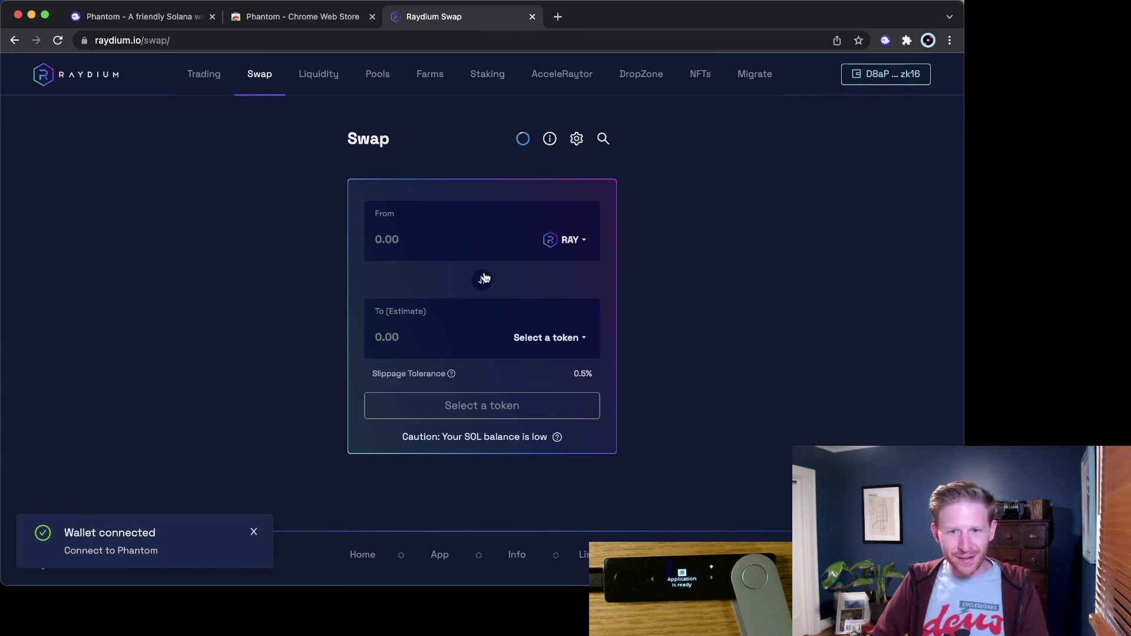
Set the swap pair to SOL as the From token and USDC as the To token
click(556, 245)
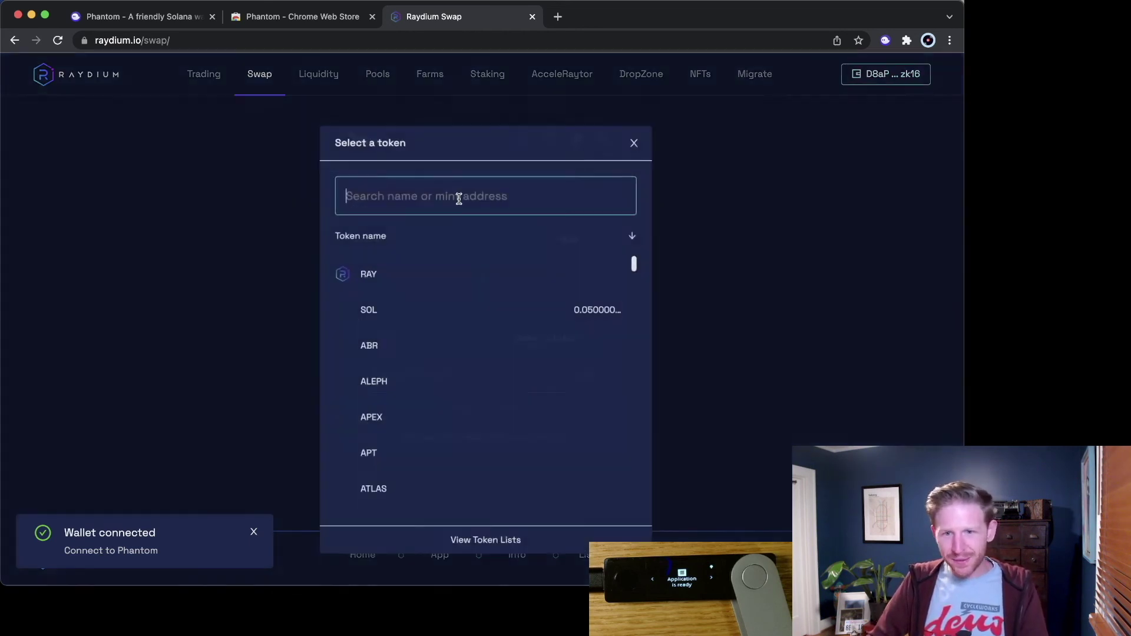
click(528, 315)
click(550, 337)
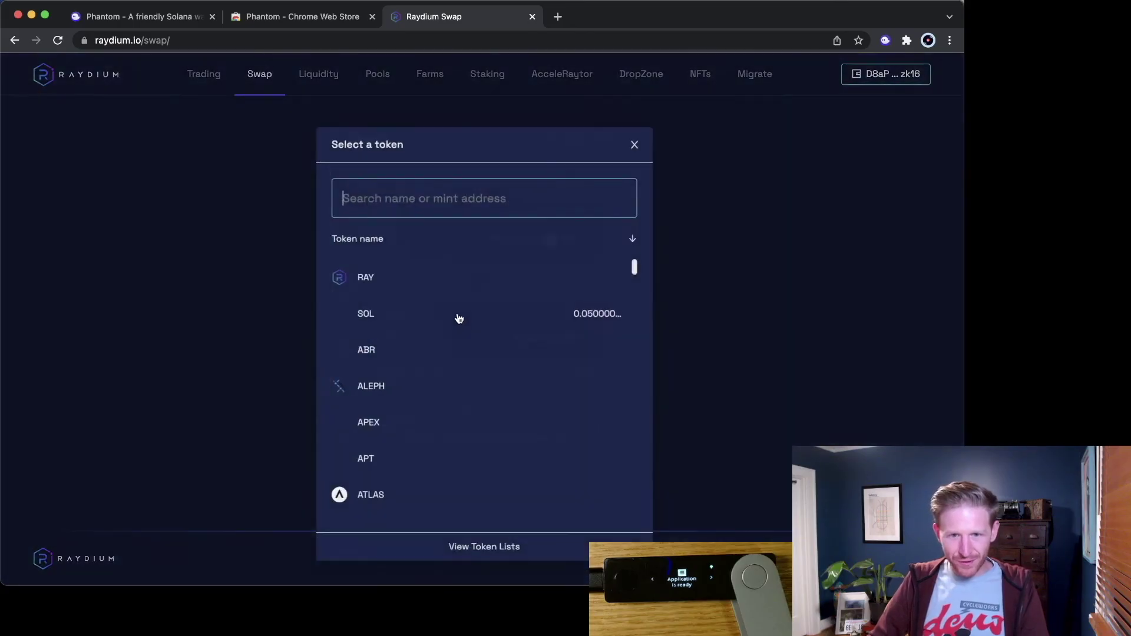
text(usdc)
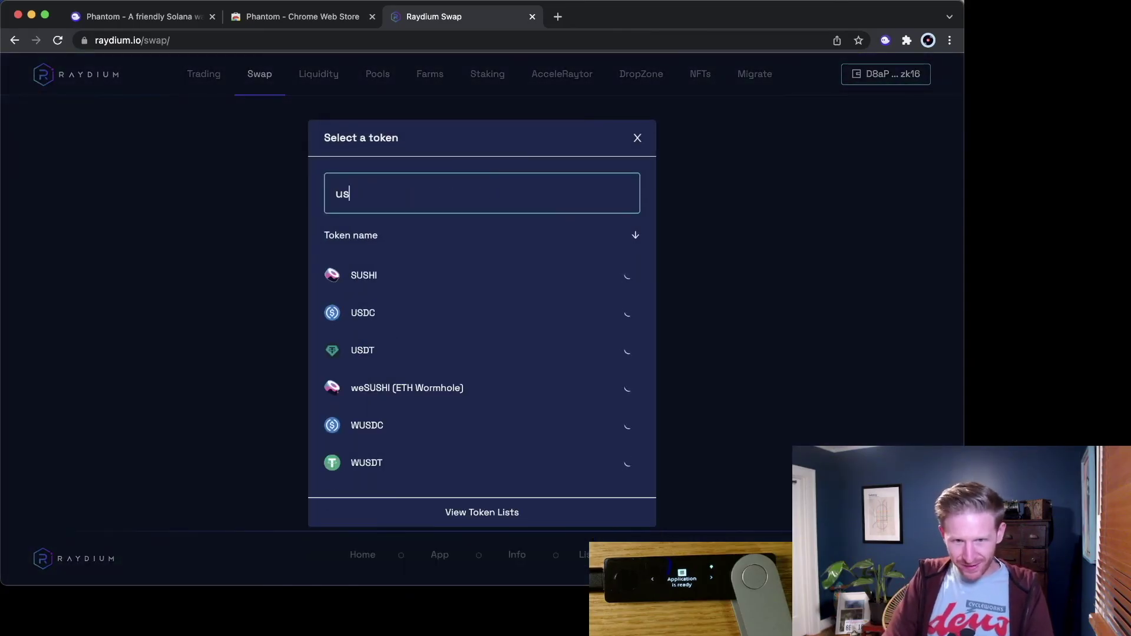
click(349, 284)
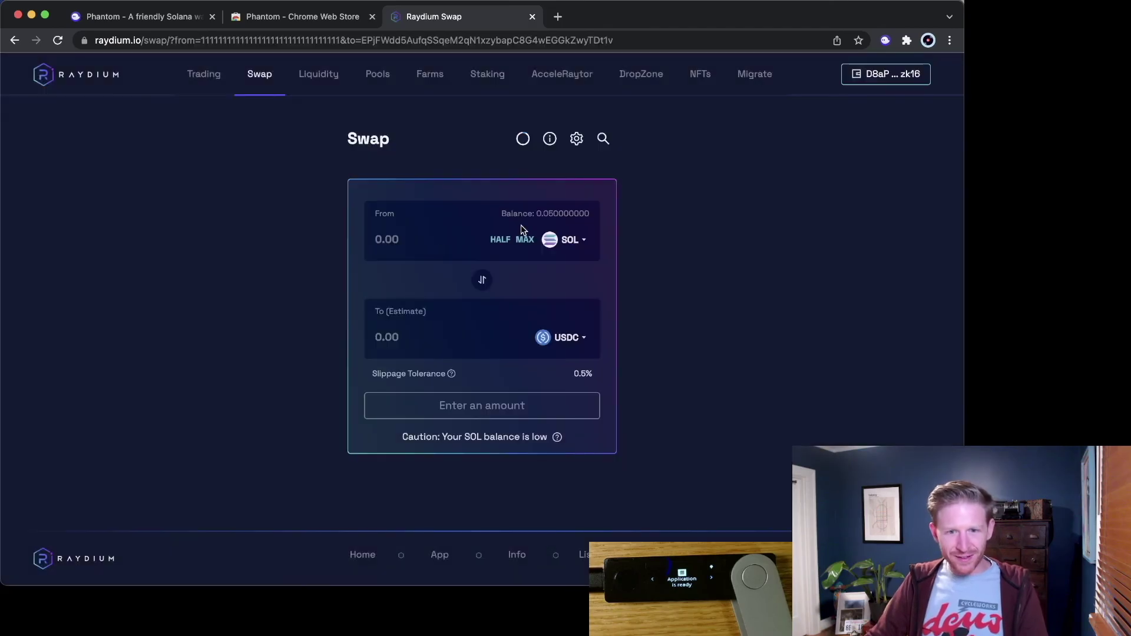
Enter .001 SOL as the From amount, estimating 0.176505 USDC received
click(386, 246)
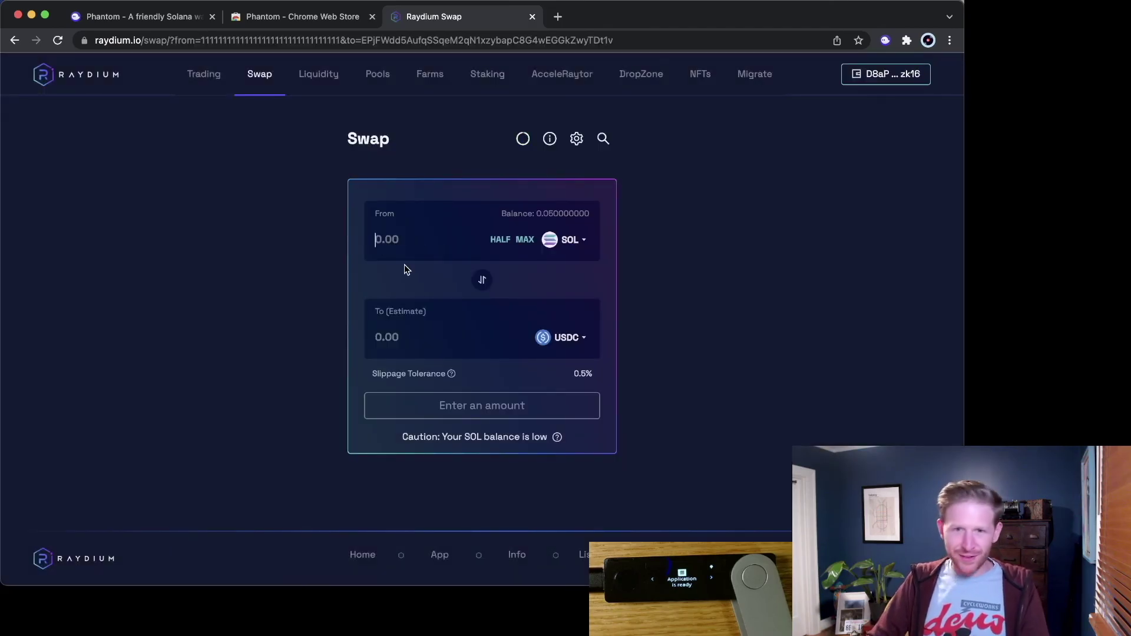
text(.0)
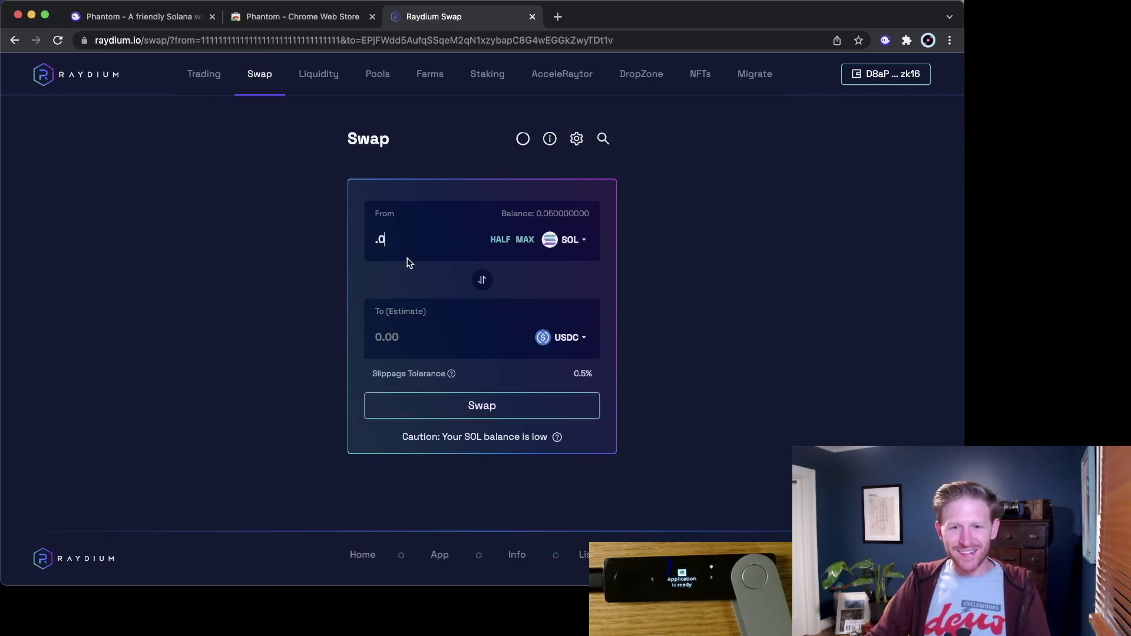
text(01)
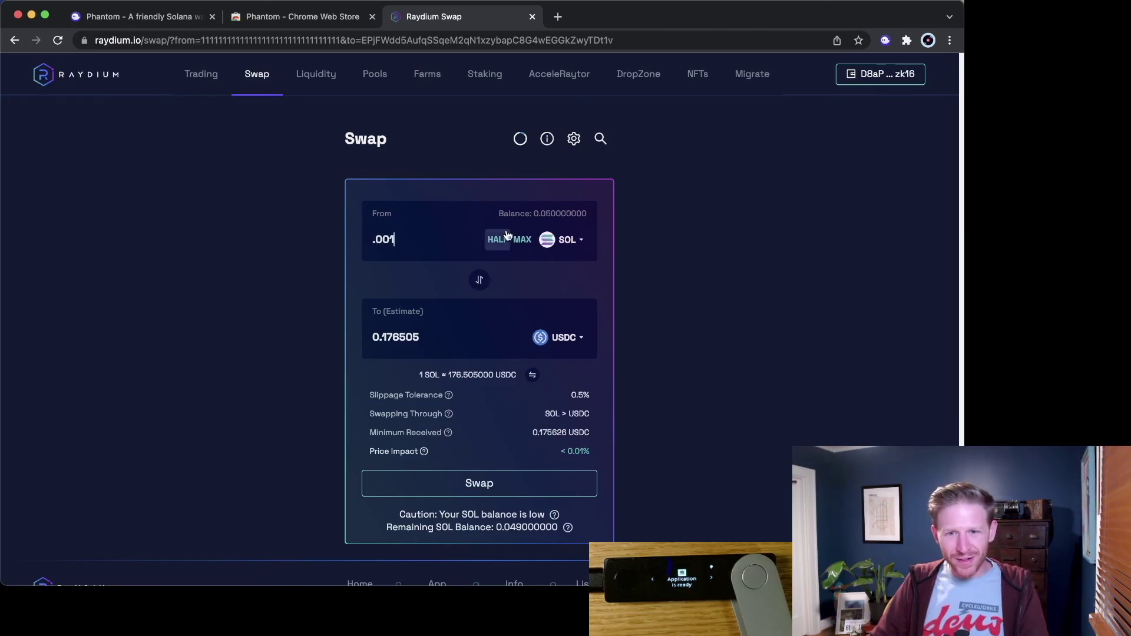
Submit the .001 SOL to USDC swap and approve the transaction in Phantom's Approve Transaction popup
click(471, 489)
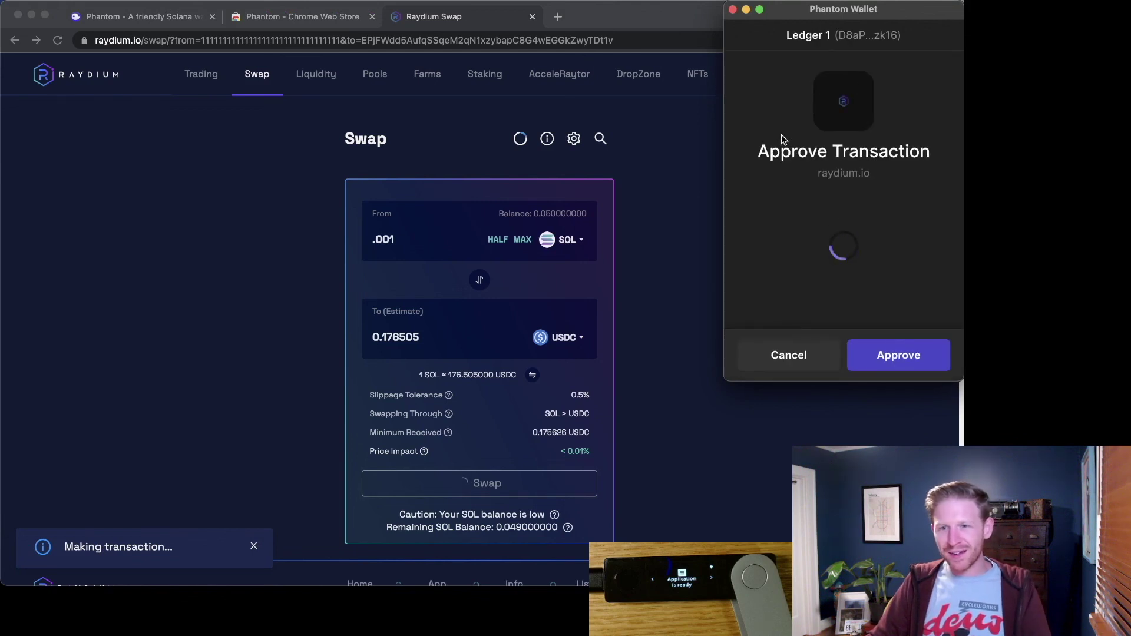
scroll(861, 256, down, 1)
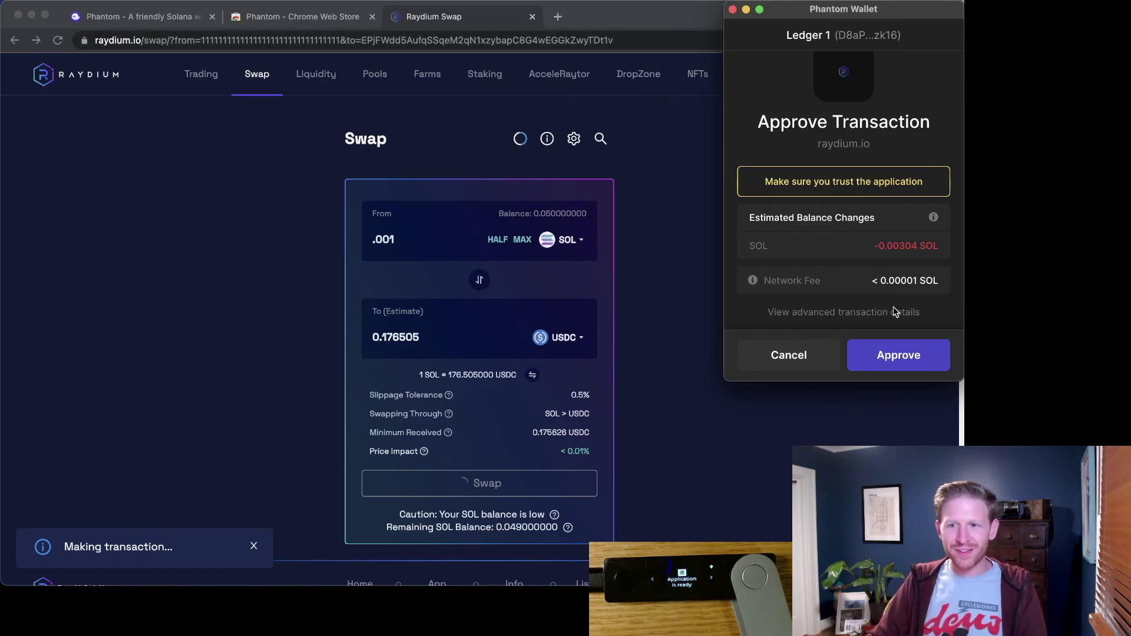
click(895, 362)
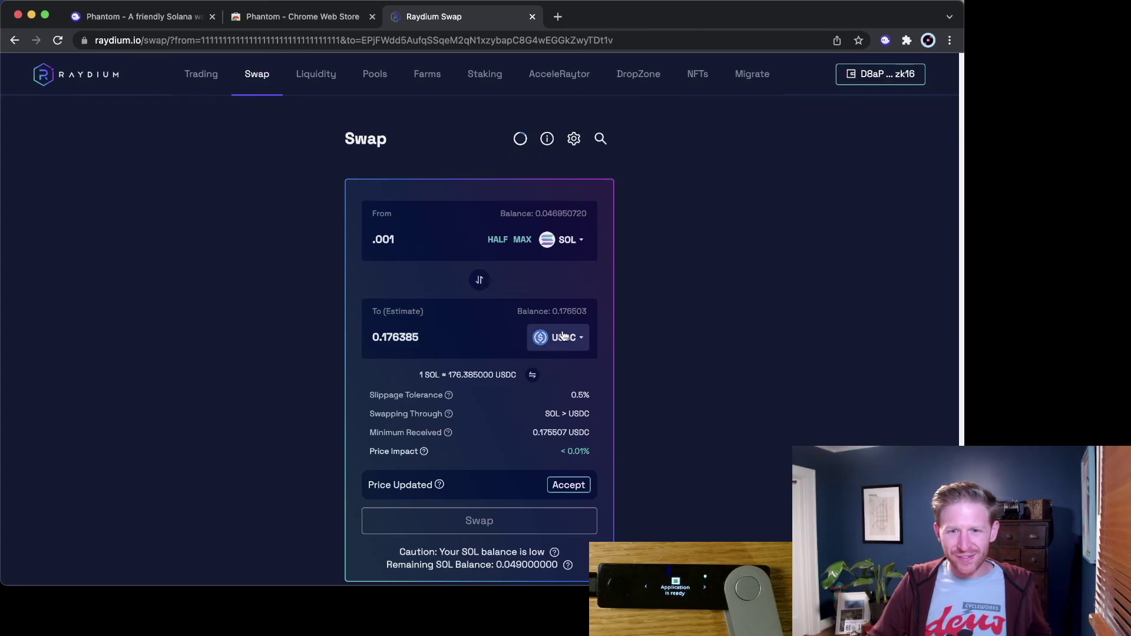
Check the Raydium Swap page's updated balances of 0.046950720 SOL and 0.176503 USDC
scroll(510, 383, down, 1)
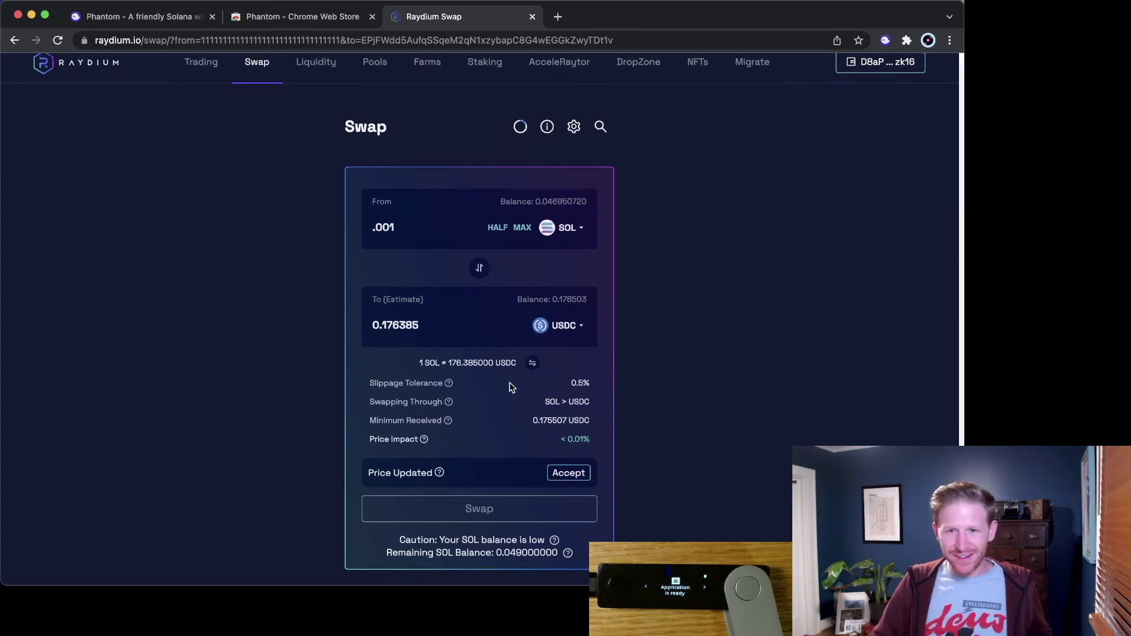